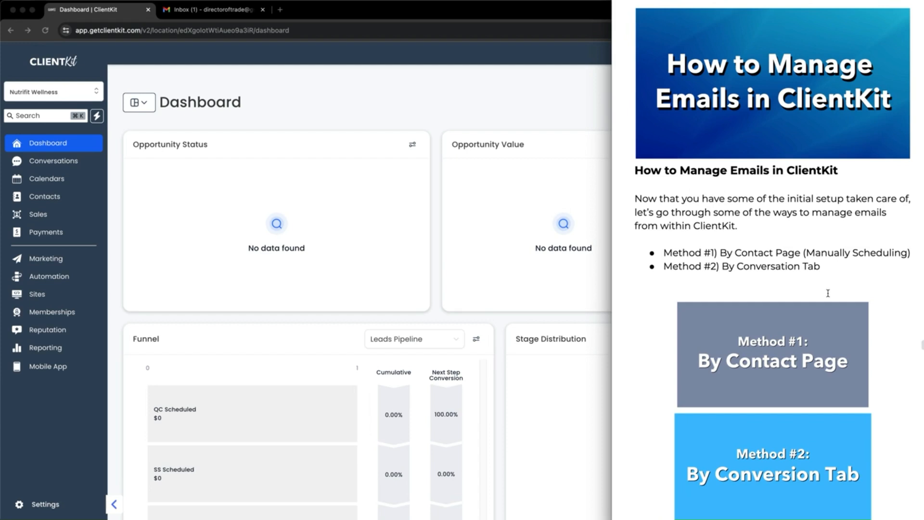
Mark the By Contact Page and By Conversation Tab methods and the 1on1 outbound email note
{"action": "scroll", "coordinate": [828, 293], "scroll_direction": "down", "scroll_amount": 2}
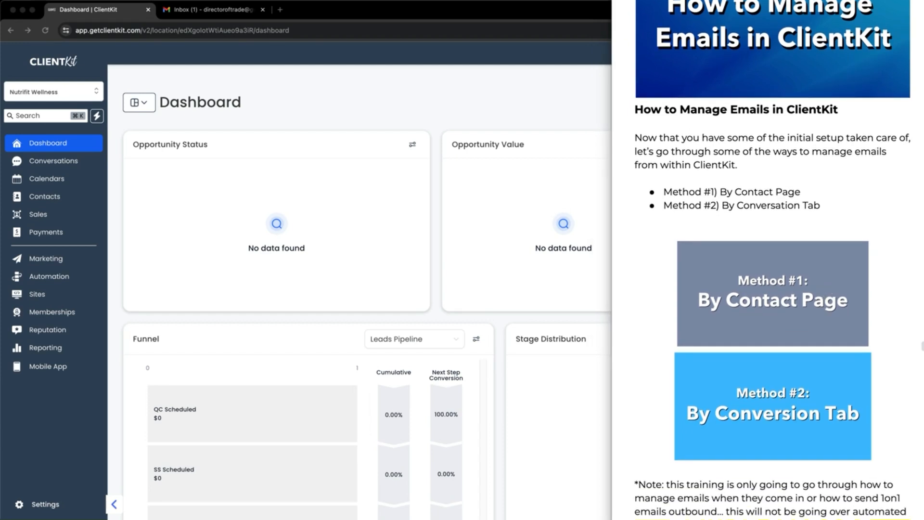
{"action": "mouse_move", "coordinate": [769, 183]}
{"action": "left_mouse_down"}
{"action": "mouse_move", "coordinate": [652, 192]}
{"action": "mouse_move", "coordinate": [794, 203]}
{"action": "mouse_move", "coordinate": [770, 183]}
{"action": "left_mouse_up"}
{"action": "mouse_move", "coordinate": [668, 218]}
{"action": "left_mouse_down"}
{"action": "mouse_move", "coordinate": [807, 219]}
{"action": "mouse_move", "coordinate": [619, 198]}
{"action": "mouse_move", "coordinate": [702, 217]}
{"action": "left_mouse_up"}
{"action": "mouse_move", "coordinate": [813, 281]}
{"action": "left_mouse_down"}
{"action": "mouse_move", "coordinate": [681, 319]}
{"action": "mouse_move", "coordinate": [714, 252]}
{"action": "left_mouse_up"}
{"action": "mouse_move", "coordinate": [746, 382]}
{"action": "left_mouse_down"}
{"action": "mouse_move", "coordinate": [848, 443]}
{"action": "mouse_move", "coordinate": [741, 352]}
{"action": "left_mouse_up"}
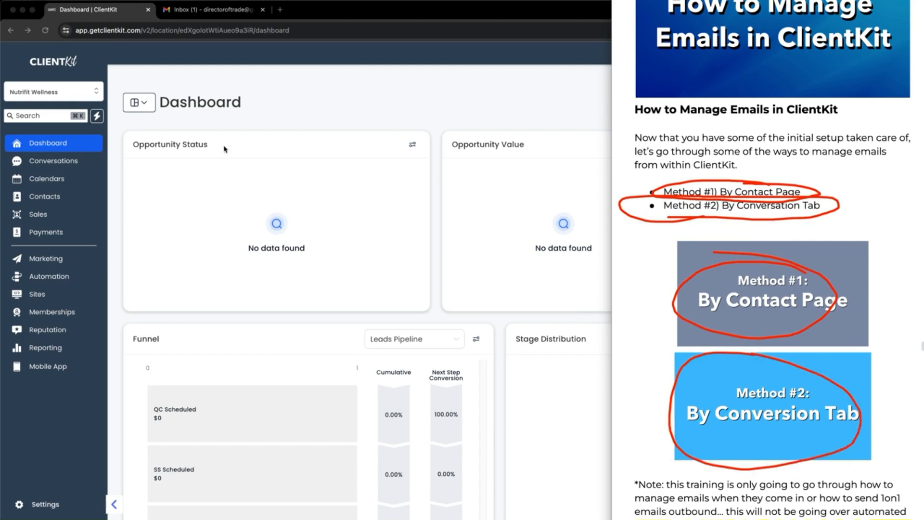
{"action": "scroll", "coordinate": [847, 298], "scroll_direction": "down", "scroll_amount": 2}
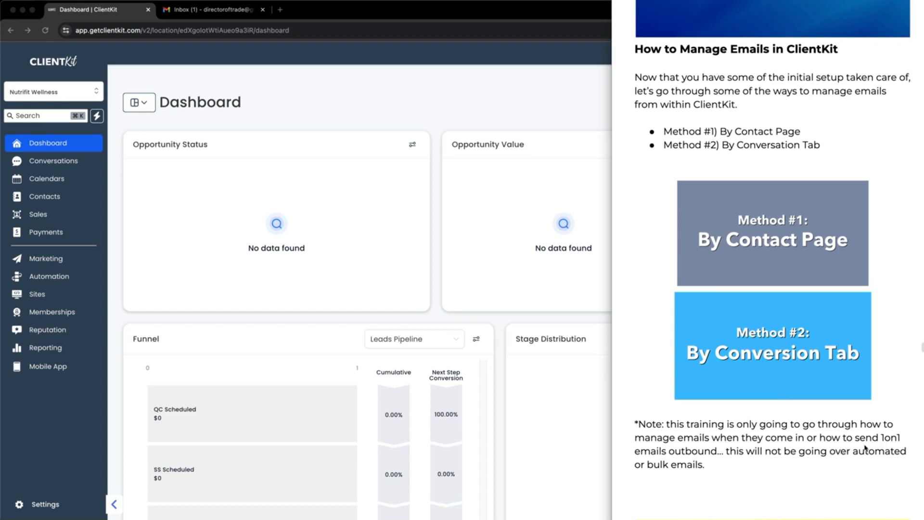
{"action": "left_click_drag", "start_coordinate": [855, 445], "coordinate": [899, 440]}
{"action": "left_click_drag", "start_coordinate": [669, 456], "coordinate": [722, 457]}
Underline the 'email sending setup' phrase in the notes, then clear the annotations
{"action": "scroll", "coordinate": [691, 244], "scroll_direction": "down", "scroll_amount": 10}
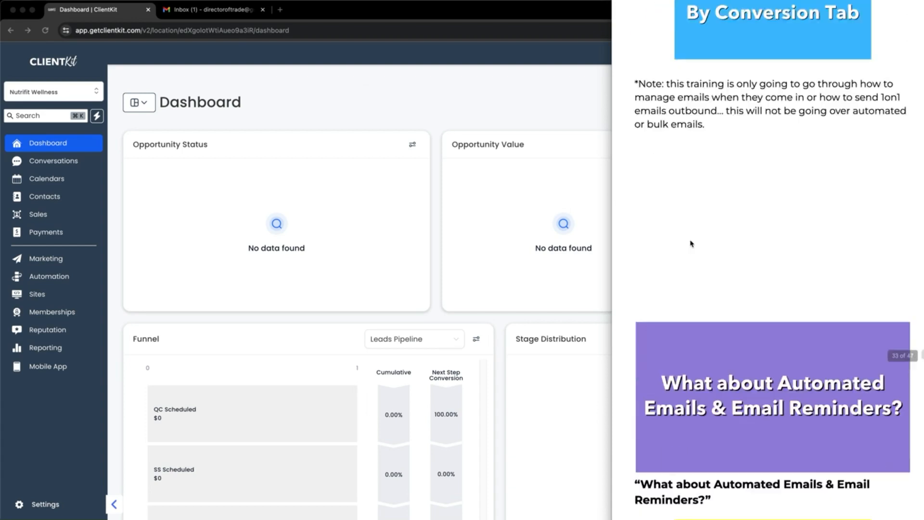
{"action": "scroll", "coordinate": [690, 241], "scroll_direction": "down", "scroll_amount": 5}
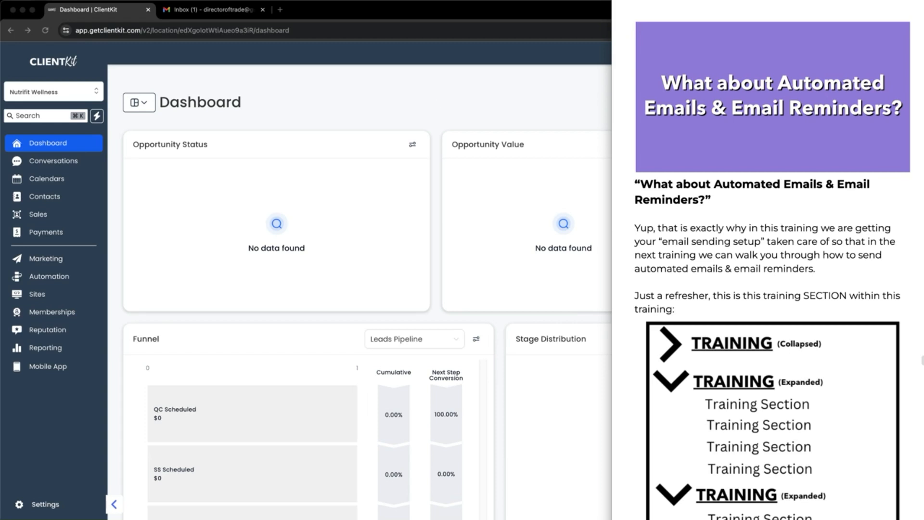
{"action": "left_click_drag", "start_coordinate": [663, 249], "coordinate": [763, 247]}
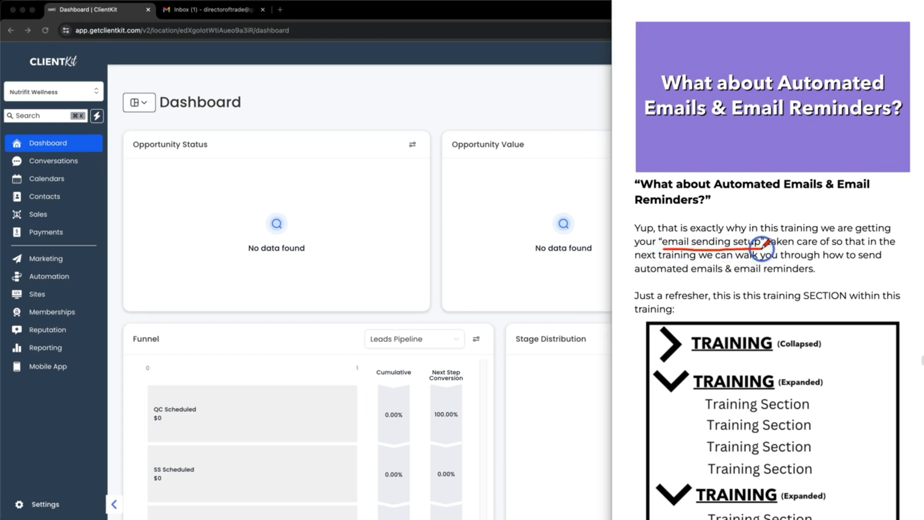
{"action": "key", "text": "Escape"}
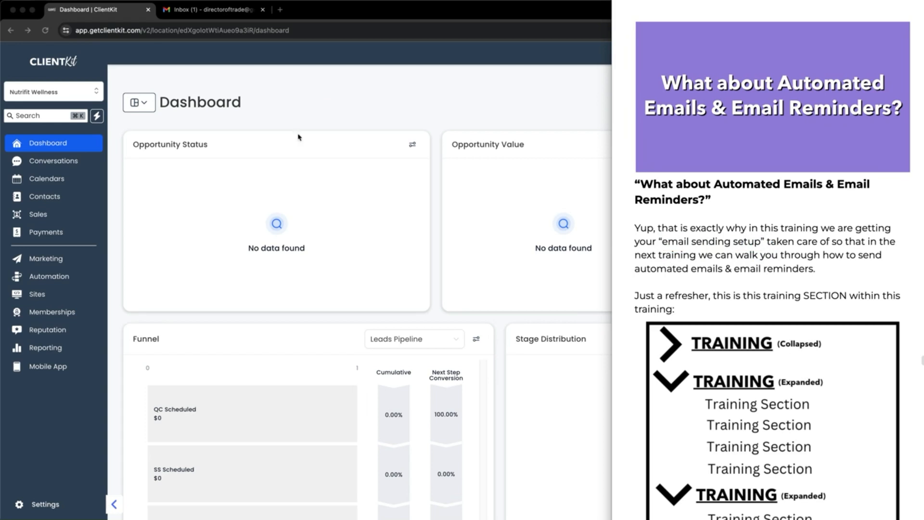
Mark the TRAINING blocks in the notes diagram and scroll on through the guide
{"action": "scroll", "coordinate": [786, 265], "scroll_direction": "down", "scroll_amount": 5}
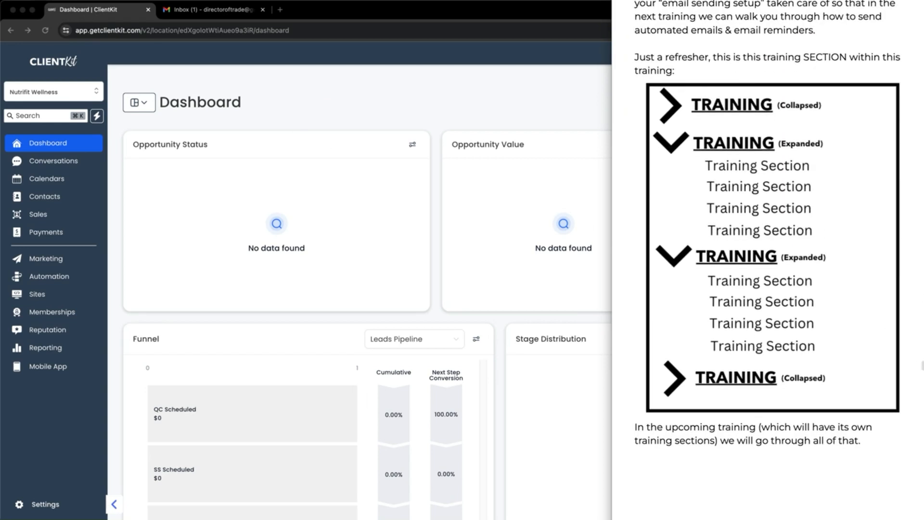
{"action": "mouse_move", "coordinate": [753, 127]}
{"action": "left_mouse_down"}
{"action": "mouse_move", "coordinate": [785, 126]}
{"action": "mouse_move", "coordinate": [856, 197]}
{"action": "mouse_move", "coordinate": [745, 230]}
{"action": "mouse_move", "coordinate": [656, 190]}
{"action": "mouse_move", "coordinate": [674, 124]}
{"action": "mouse_move", "coordinate": [793, 124]}
{"action": "left_mouse_up"}
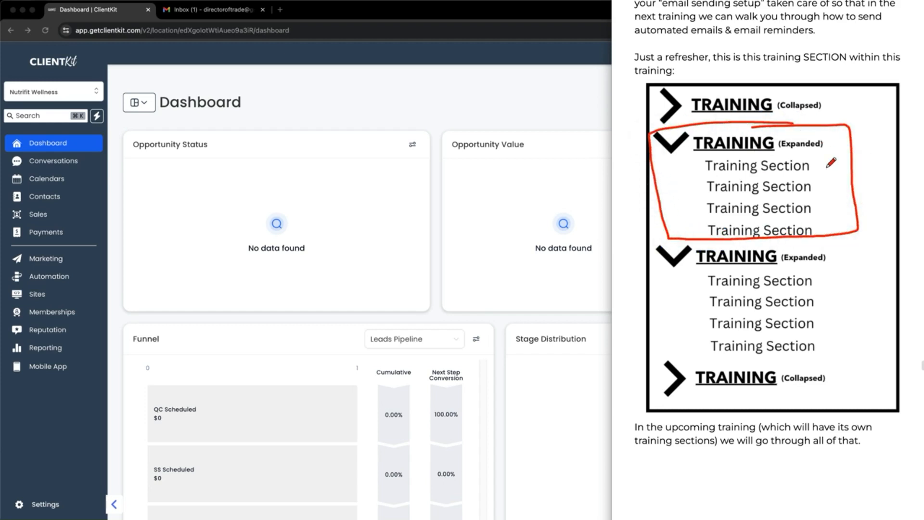
{"action": "mouse_move", "coordinate": [739, 360]}
{"action": "left_mouse_down"}
{"action": "mouse_move", "coordinate": [829, 383]}
{"action": "mouse_move", "coordinate": [666, 395]}
{"action": "mouse_move", "coordinate": [766, 360]}
{"action": "left_mouse_up"}
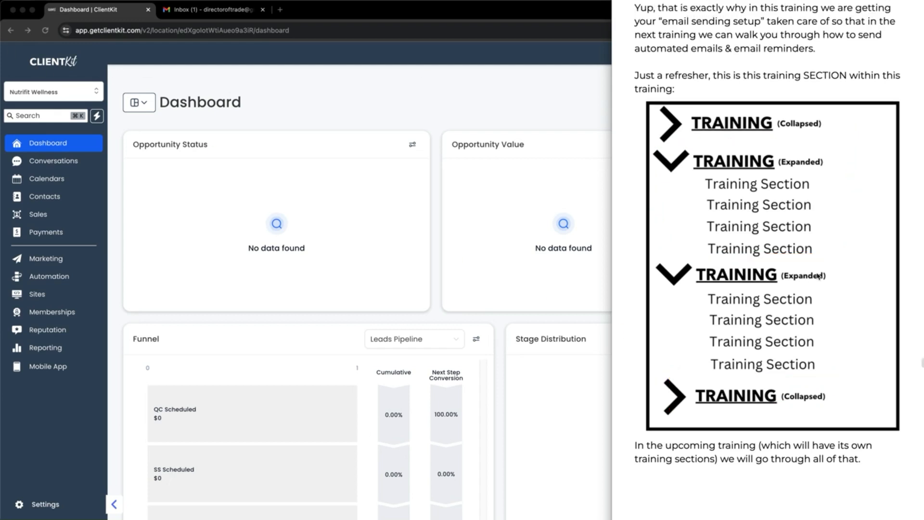
{"action": "scroll", "coordinate": [818, 276], "scroll_direction": "down", "scroll_amount": 3}
{"action": "scroll", "coordinate": [816, 276], "scroll_direction": "down", "scroll_amount": 10}
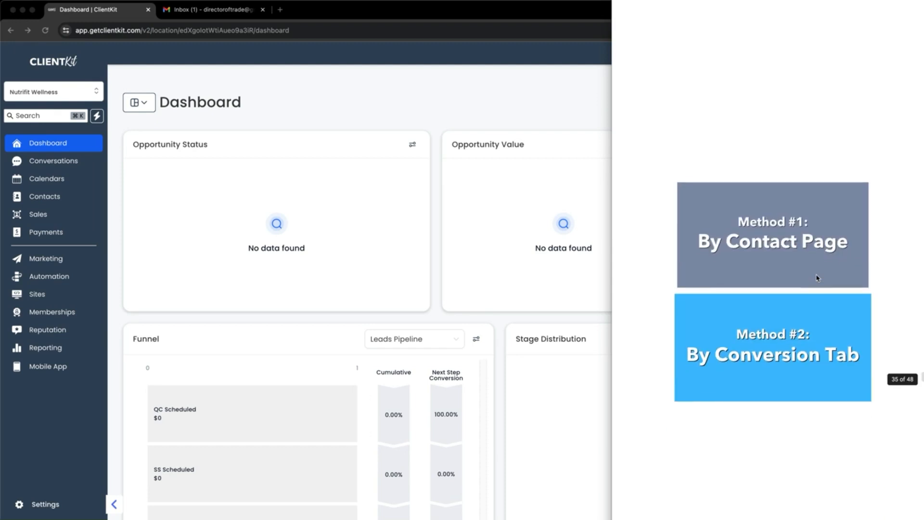
{"action": "scroll", "coordinate": [817, 278], "scroll_direction": "down", "scroll_amount": 1}
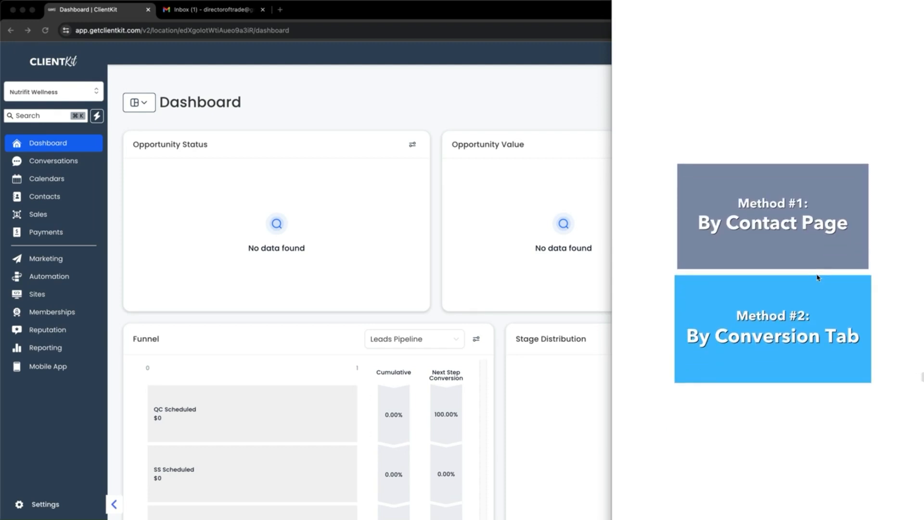
Zoom in on the ClientKit dashboard, go to Contacts, and open the sixth contact's detail page
{"action": "left_click", "coordinate": [288, 126]}
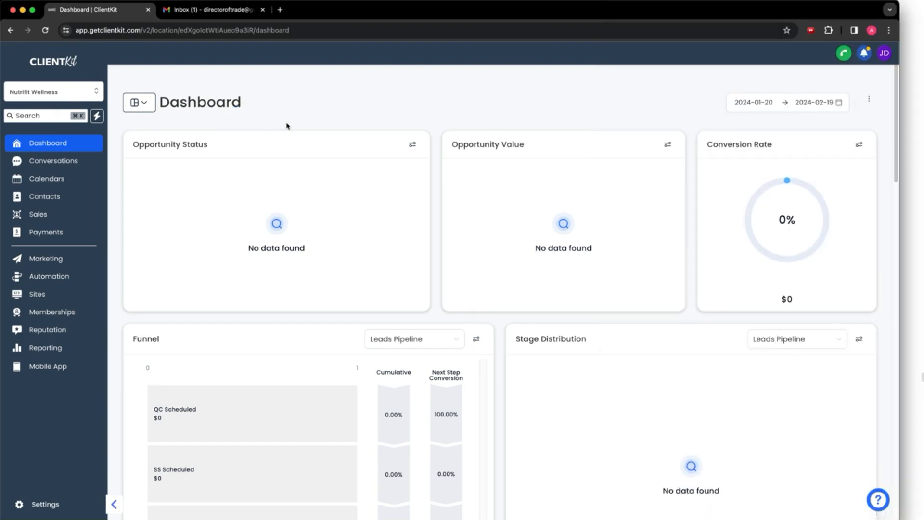
{"action": "key", "text": "super+equal"}
{"action": "key", "text": "super+equal"}
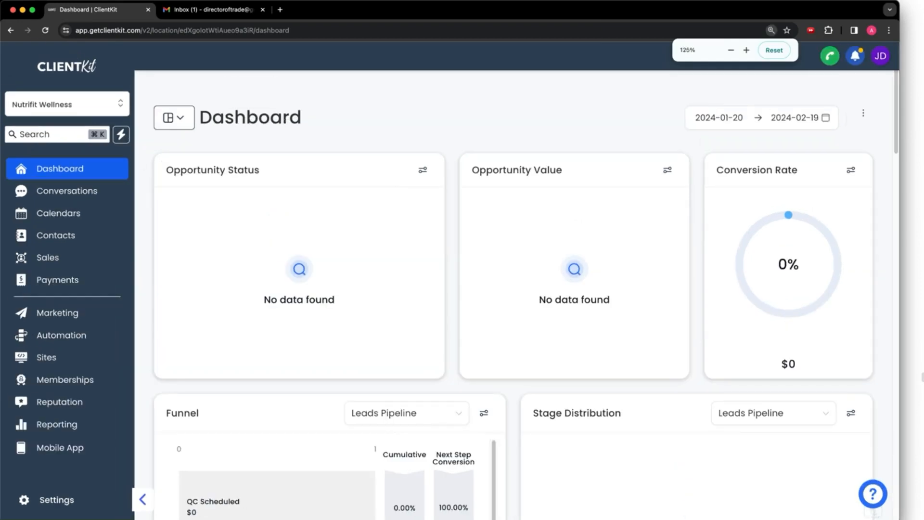
{"action": "mouse_move", "coordinate": [73, 223]}
{"action": "left_mouse_down"}
{"action": "mouse_move", "coordinate": [15, 241]}
{"action": "mouse_move", "coordinate": [66, 214]}
{"action": "left_mouse_up"}
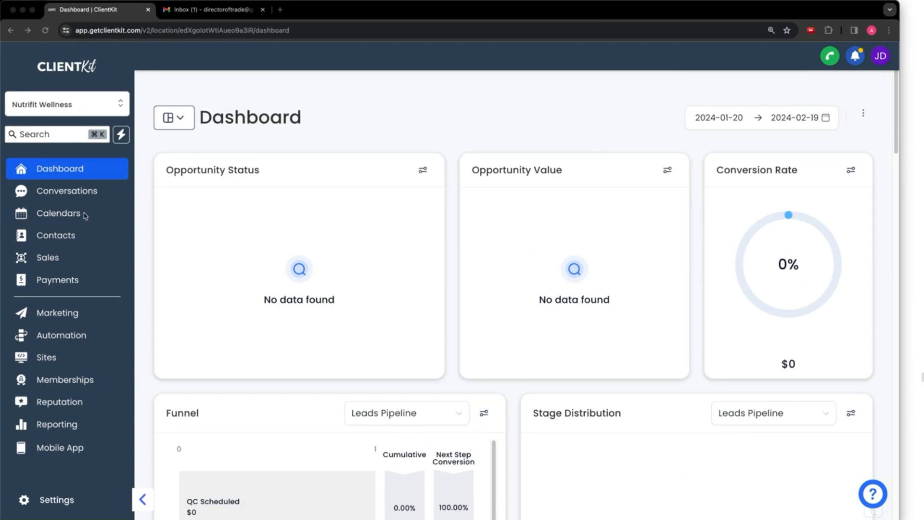
{"action": "left_click", "coordinate": [68, 236]}
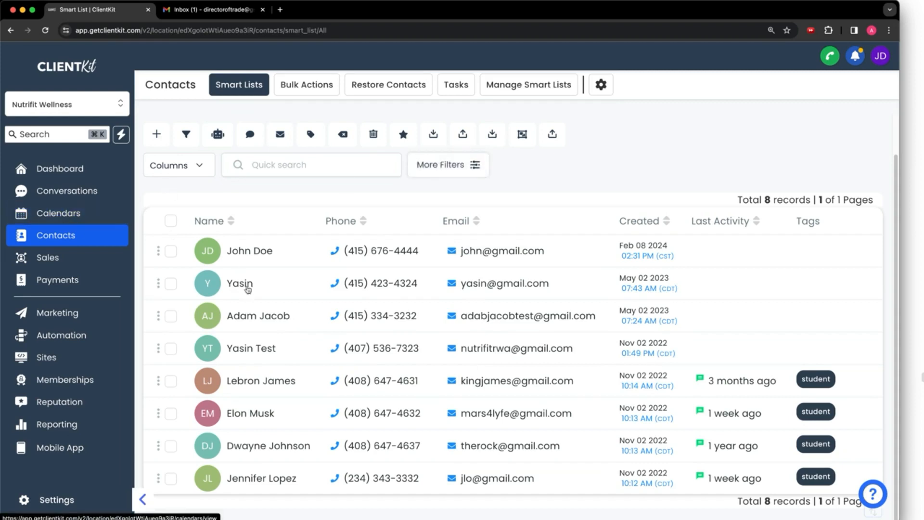
{"action": "left_click", "coordinate": [258, 418]}
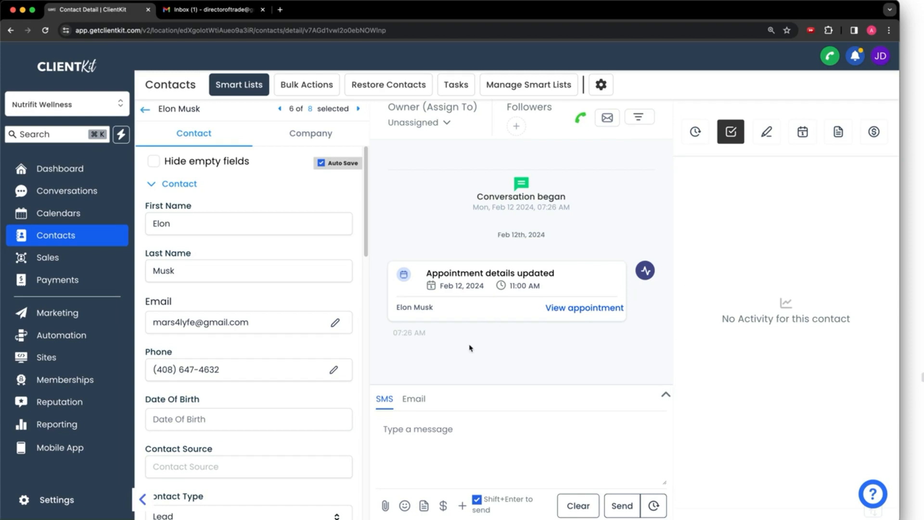
Zoom out and switch the contact's composer to Email, checking the available To recipients
{"action": "key", "text": "super+minus"}
{"action": "key", "text": "super+minus"}
{"action": "left_click", "coordinate": [398, 413]}
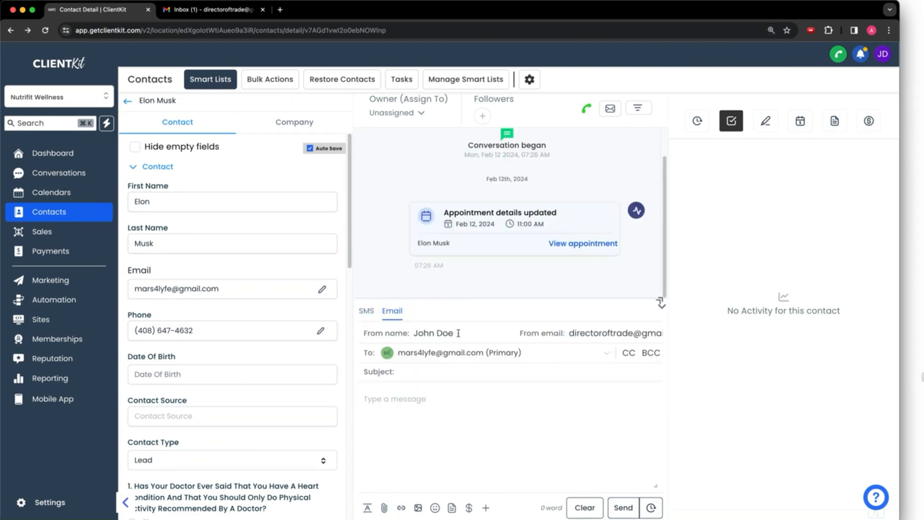
{"action": "left_click", "coordinate": [578, 337]}
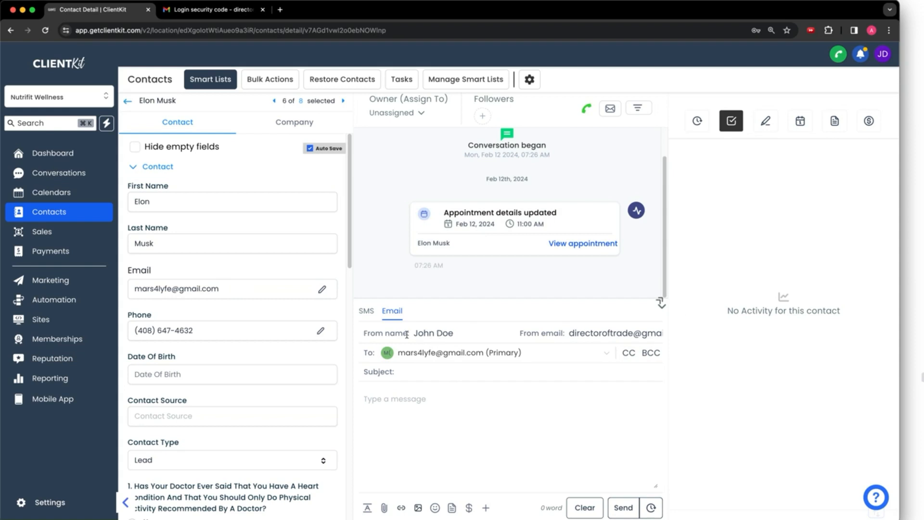
{"action": "left_click", "coordinate": [440, 355]}
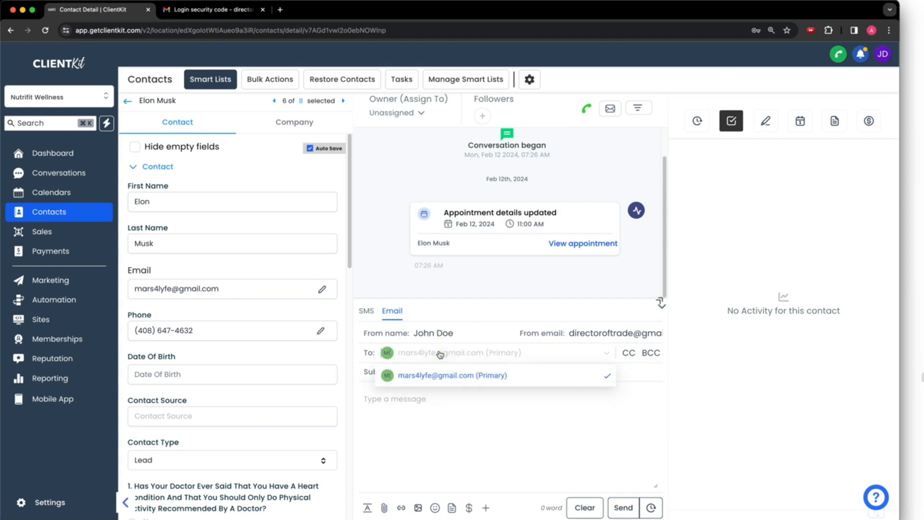
{"action": "left_click", "coordinate": [494, 410]}
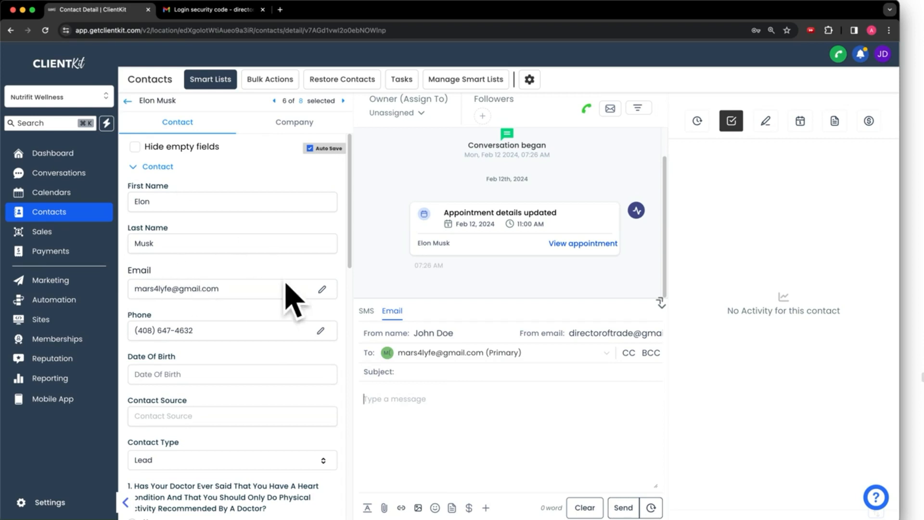
Add a second email address to the contact and save it
{"action": "left_click", "coordinate": [322, 289]}
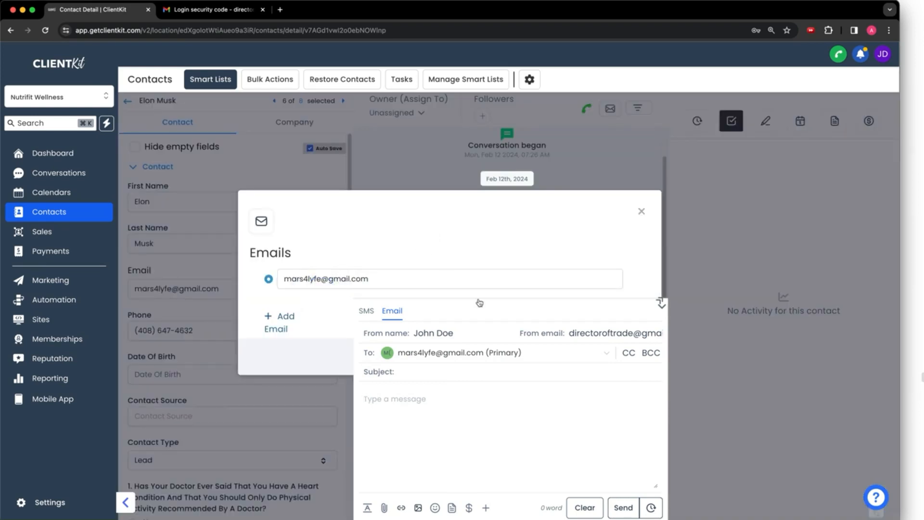
{"action": "left_click", "coordinate": [662, 303]}
{"action": "left_click", "coordinate": [280, 315]}
{"action": "left_click", "coordinate": [349, 291]}
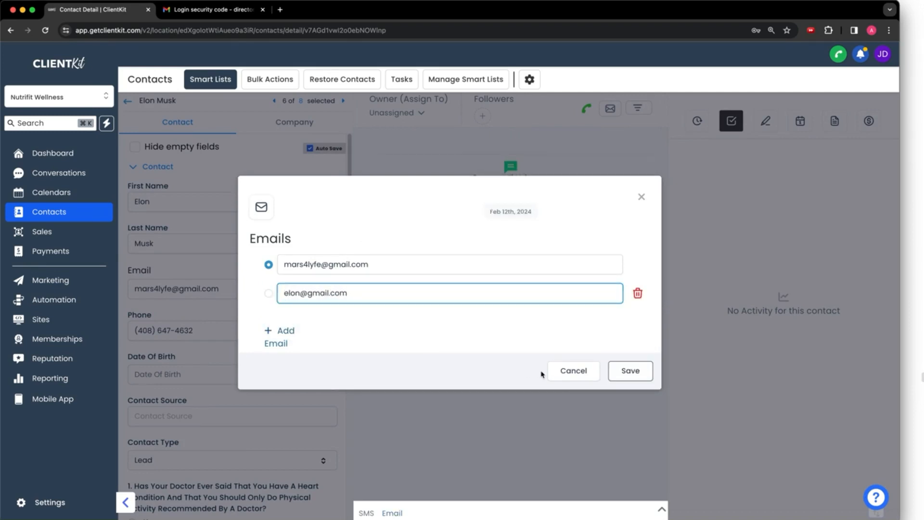
{"action": "left_click", "coordinate": [630, 371]}
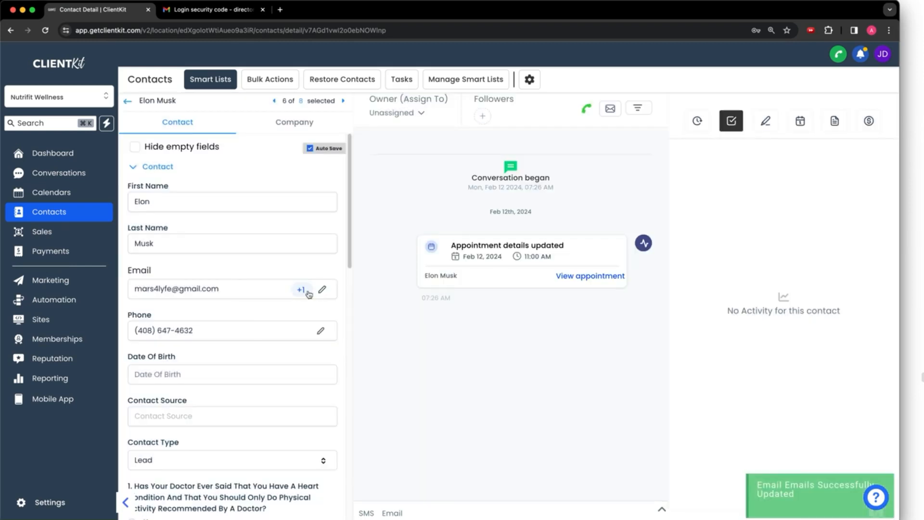
In the Email composer, choose the contact's (Primary) address as recipient
{"action": "left_click", "coordinate": [391, 511]}
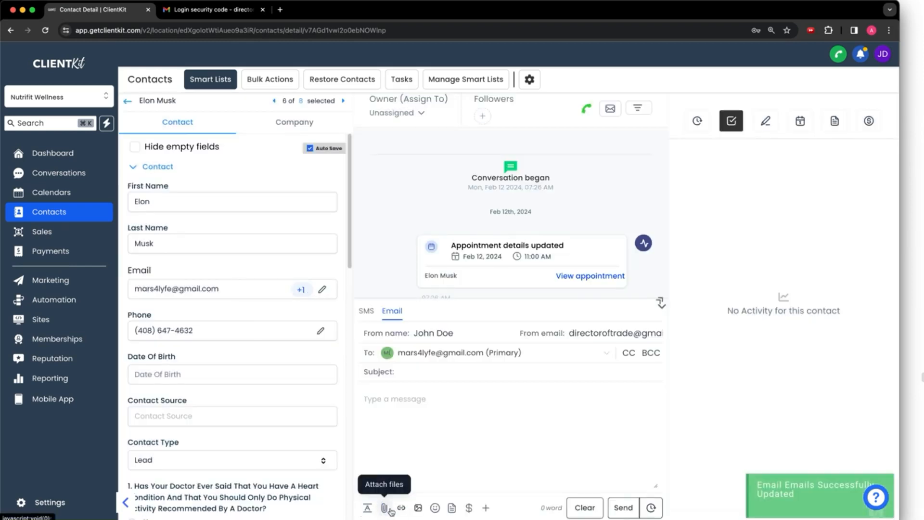
{"action": "left_click", "coordinate": [489, 352]}
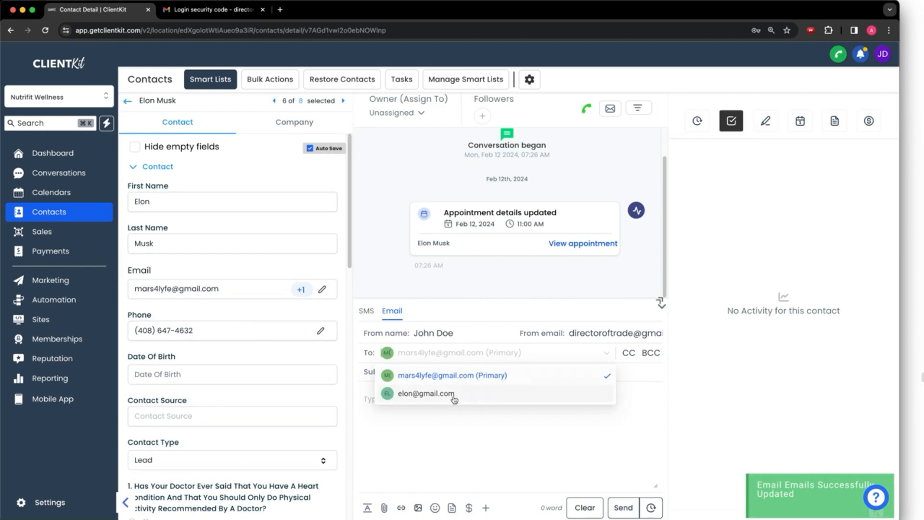
{"action": "left_click", "coordinate": [452, 376]}
{"action": "left_click", "coordinate": [424, 372]}
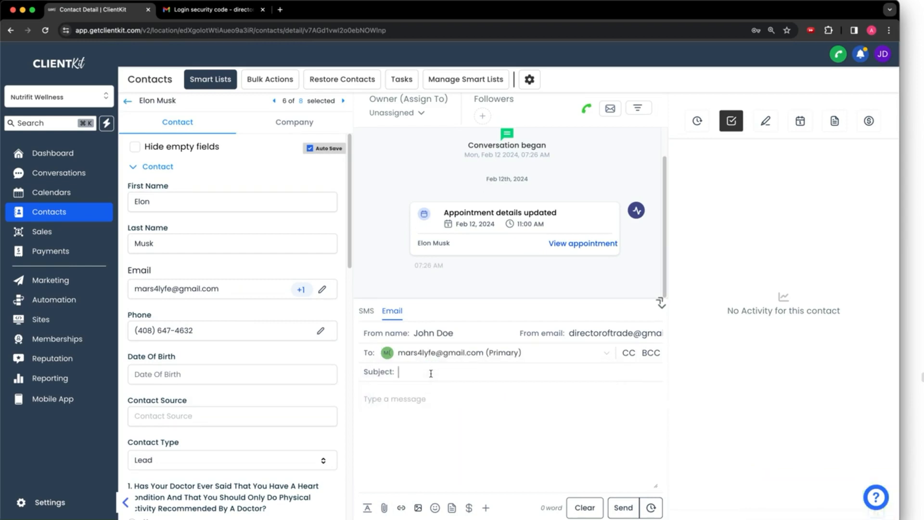
Enter subject 'test 1234' and body 'this is just a test from me'
{"action": "type", "text": "test 1234"}
{"action": "left_click", "coordinate": [443, 407]}
{"action": "type", "text": "this"}
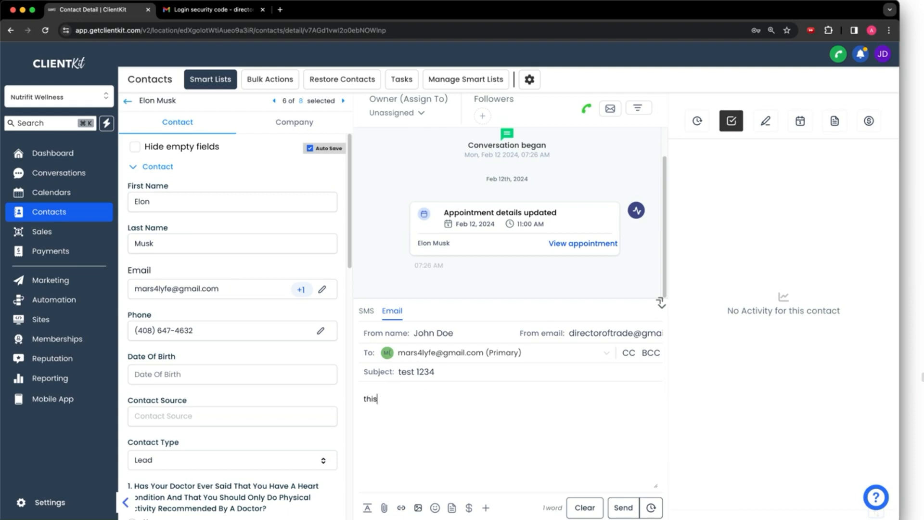
{"action": "type", "text": " is just a test from me"}
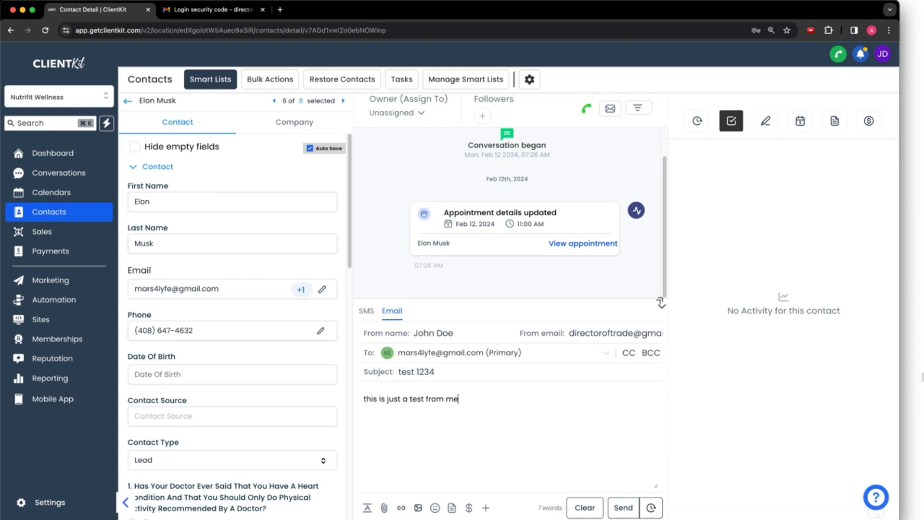
Open and dismiss the scheduling options, then browse the Contact merge fields
{"action": "left_click", "coordinate": [654, 510]}
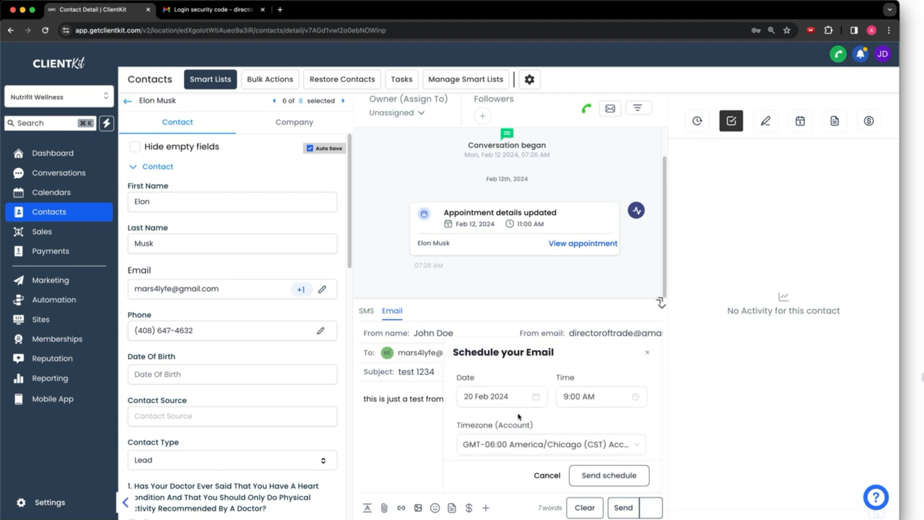
{"action": "left_click", "coordinate": [649, 354]}
{"action": "left_click", "coordinate": [618, 509]}
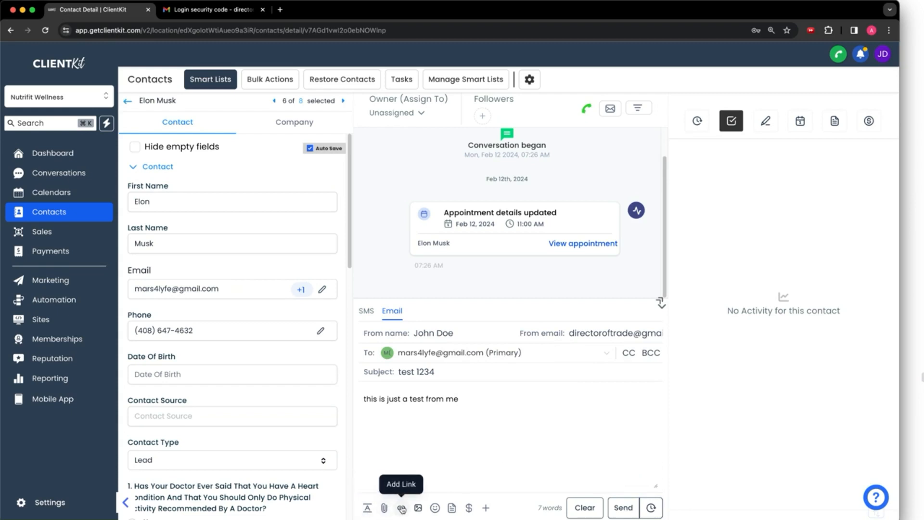
{"action": "left_click", "coordinate": [487, 509]}
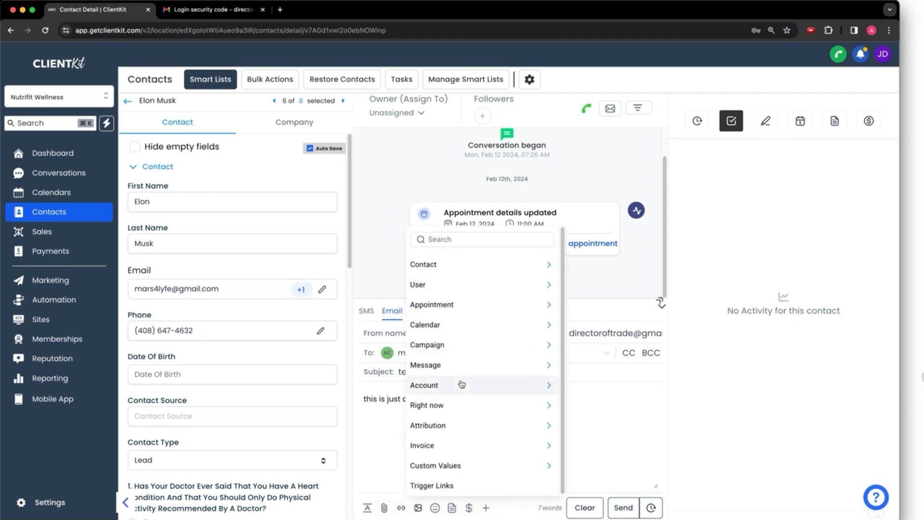
{"action": "left_click", "coordinate": [448, 265]}
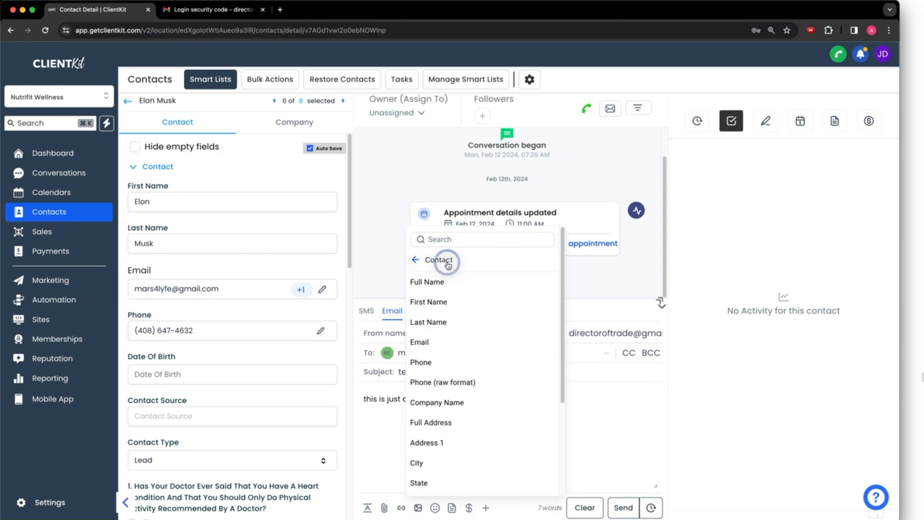
Close the merge-field list without inserting anything and send the test 1234 email
{"action": "left_click", "coordinate": [417, 259]}
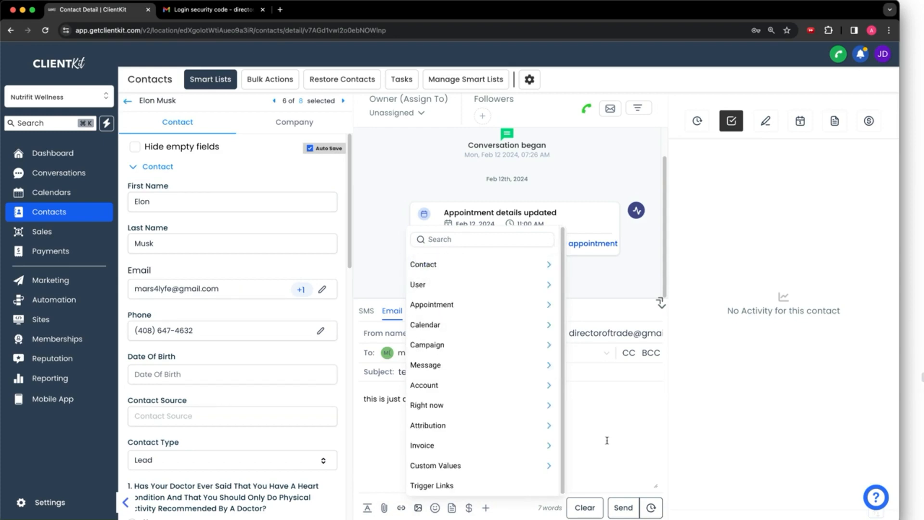
{"action": "left_click", "coordinate": [622, 424]}
{"action": "left_click", "coordinate": [624, 506]}
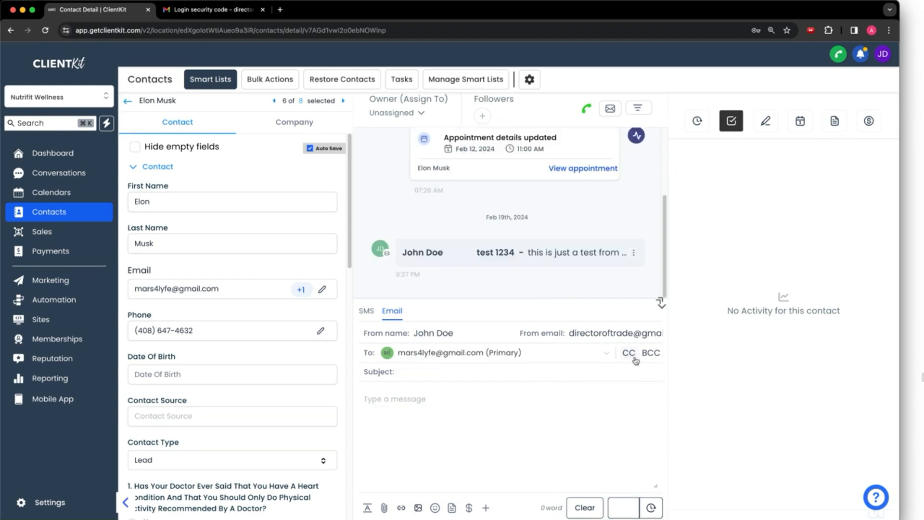
Check the sent email's details to confirm it shows as Sent, then start a reply
{"action": "left_click", "coordinate": [661, 304]}
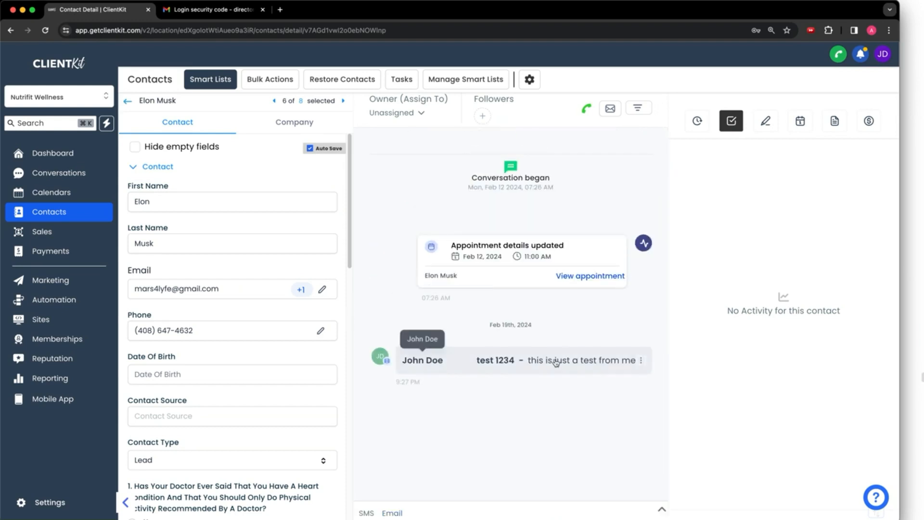
{"action": "left_click", "coordinate": [521, 367]}
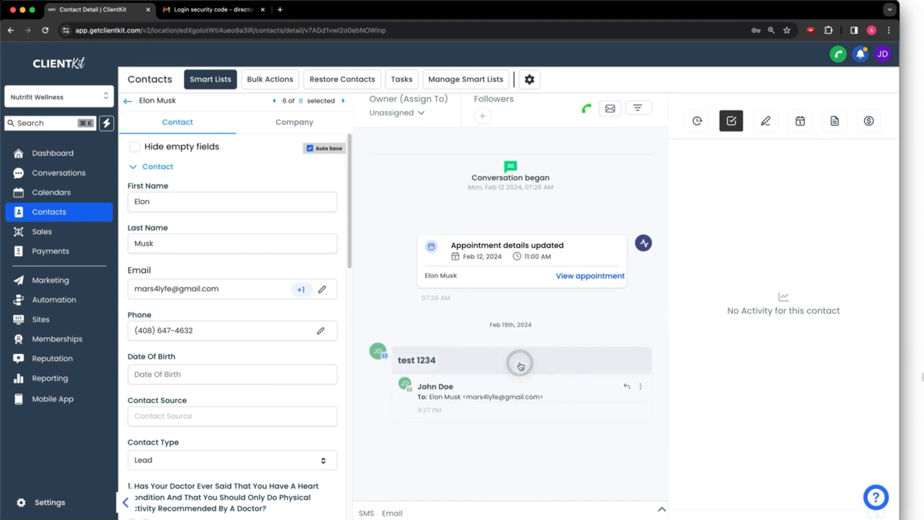
{"action": "left_click", "coordinate": [640, 387]}
{"action": "left_click", "coordinate": [639, 372]}
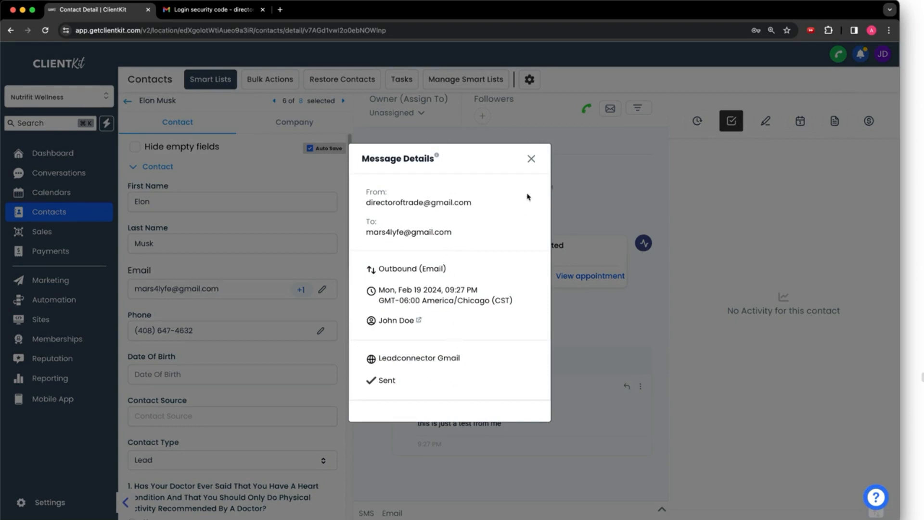
{"action": "left_click", "coordinate": [530, 159]}
{"action": "left_click", "coordinate": [628, 385]}
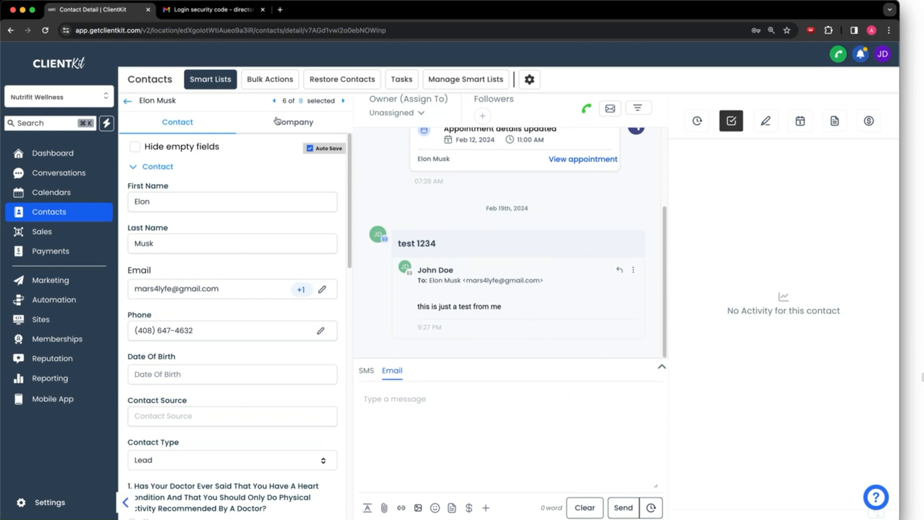
Expand the reply composer and read through the sender email address
{"action": "left_click", "coordinate": [492, 393]}
{"action": "left_click", "coordinate": [590, 335]}
{"action": "key", "text": "super+Right"}
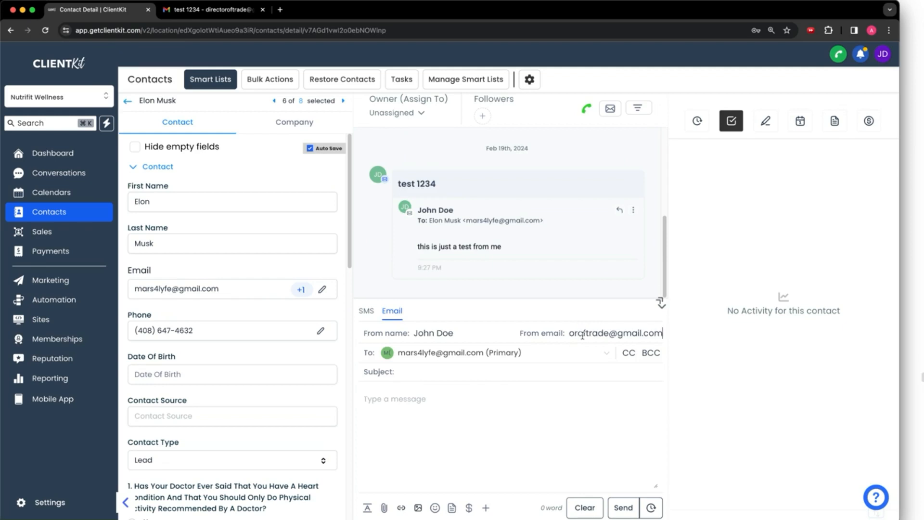
{"action": "key", "text": "super+Left"}
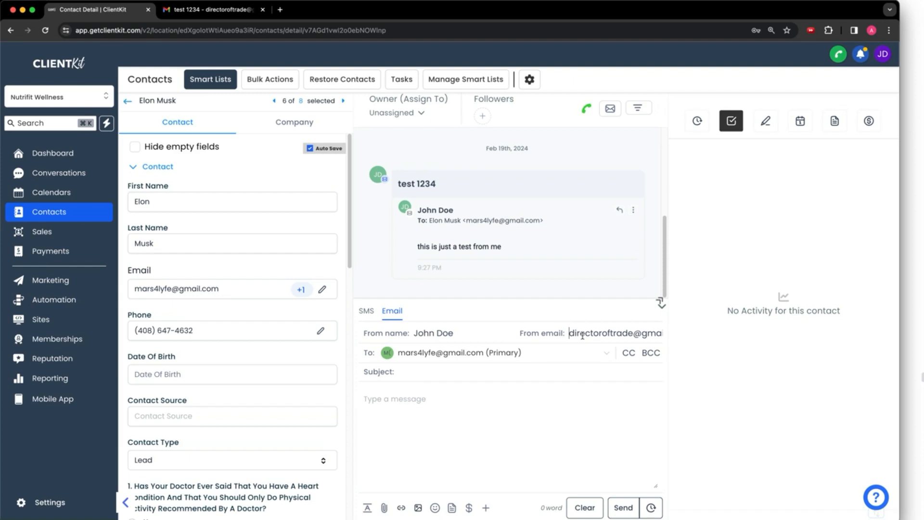
Check Email (2-way sync) under My Profile settings in a new tab, then return to the contact
{"action": "left_click", "coordinate": [53, 502], "text": "super"}
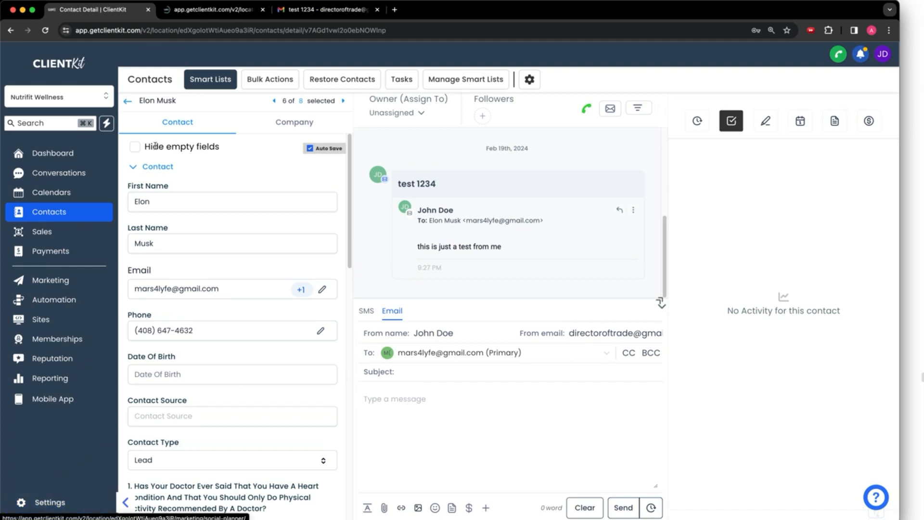
{"action": "left_click", "coordinate": [226, 15]}
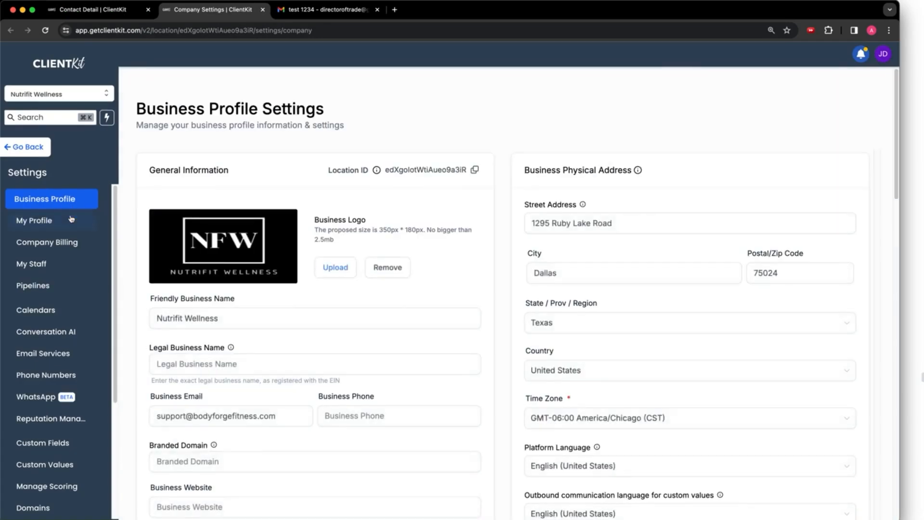
{"action": "left_click", "coordinate": [34, 220]}
{"action": "scroll", "coordinate": [370, 224], "scroll_direction": "down", "scroll_amount": 3}
{"action": "scroll", "coordinate": [369, 225], "scroll_direction": "down", "scroll_amount": 10}
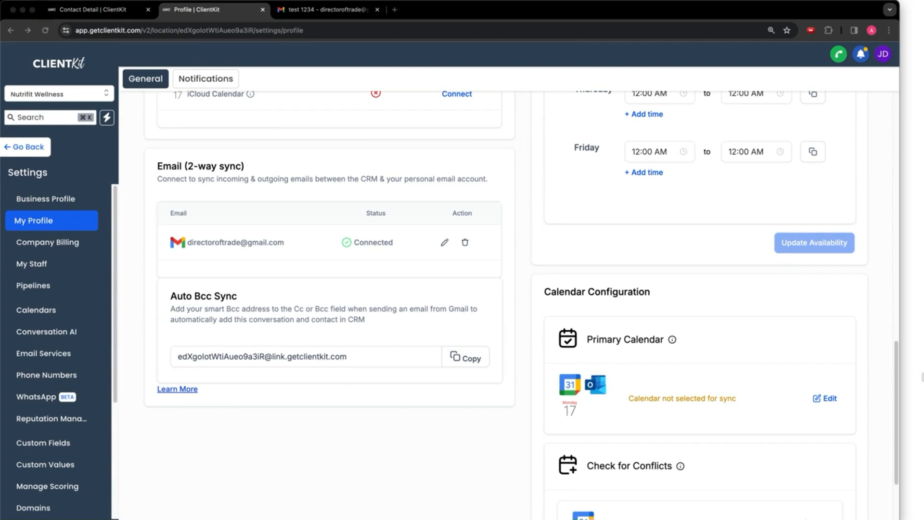
{"action": "mouse_move", "coordinate": [231, 208]}
{"action": "left_mouse_down"}
{"action": "mouse_move", "coordinate": [303, 250]}
{"action": "mouse_move", "coordinate": [182, 214]}
{"action": "left_mouse_up"}
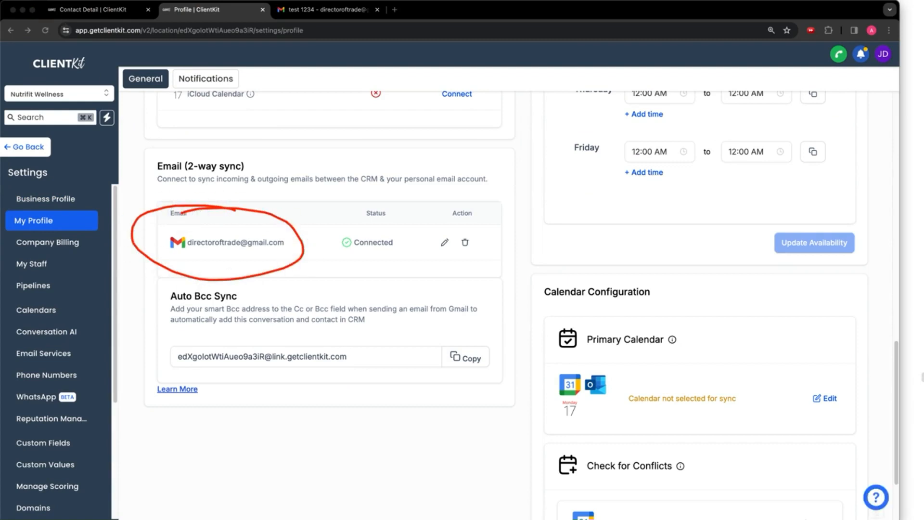
{"action": "left_click", "coordinate": [95, 9]}
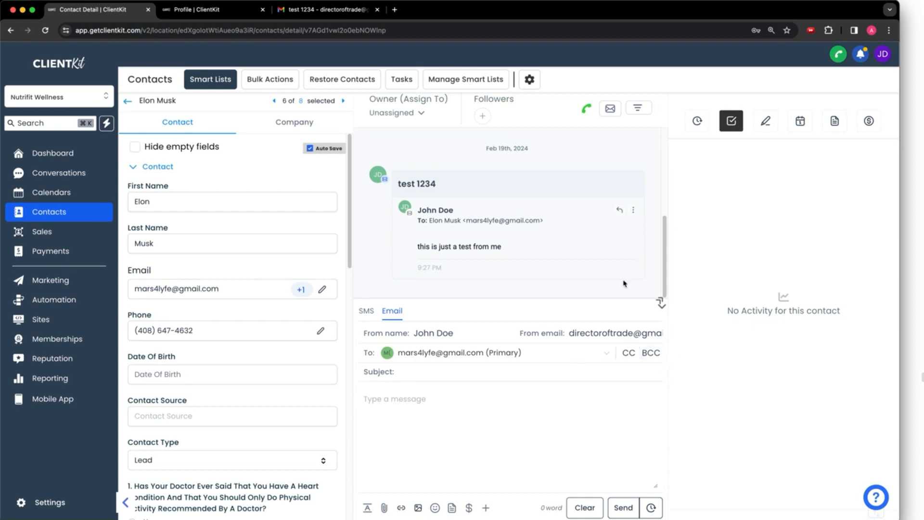
Read the full sender address in the From field, then switch to the test 1234 email in Gmail
{"action": "left_click", "coordinate": [625, 334]}
{"action": "key", "text": "Up"}
{"action": "key", "text": "Down"}
{"action": "key", "text": "Up"}
{"action": "left_click", "coordinate": [599, 330]}
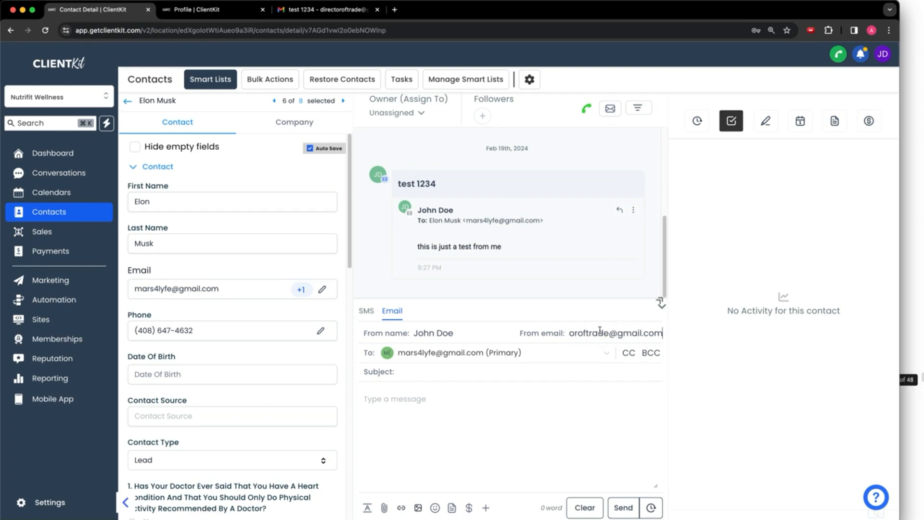
{"action": "scroll", "coordinate": [599, 331], "scroll_direction": "right", "scroll_amount": 1}
{"action": "scroll", "coordinate": [600, 330], "scroll_direction": "left", "scroll_amount": 1}
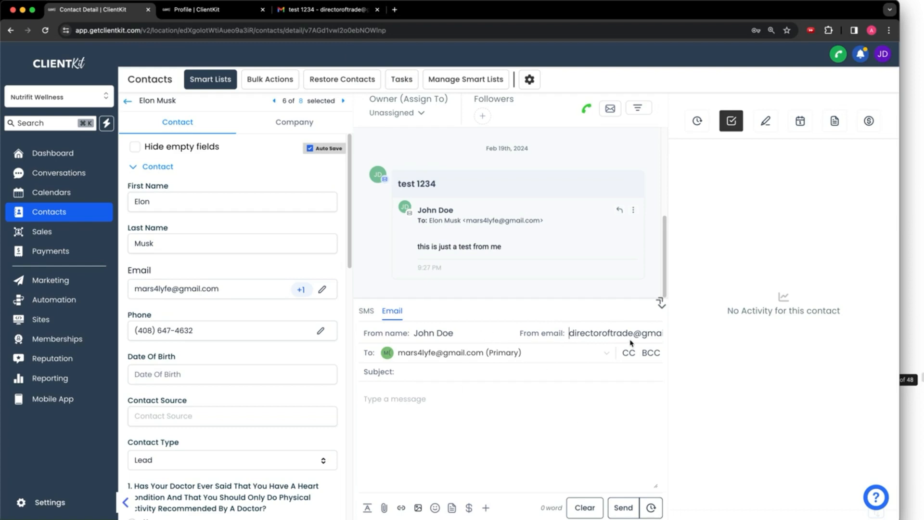
{"action": "left_click", "coordinate": [305, 13]}
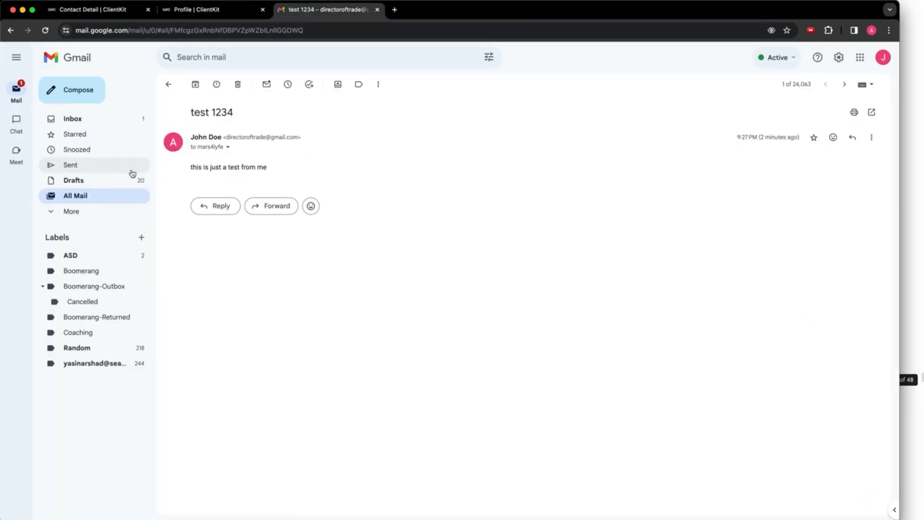
{"action": "left_click", "coordinate": [228, 148]}
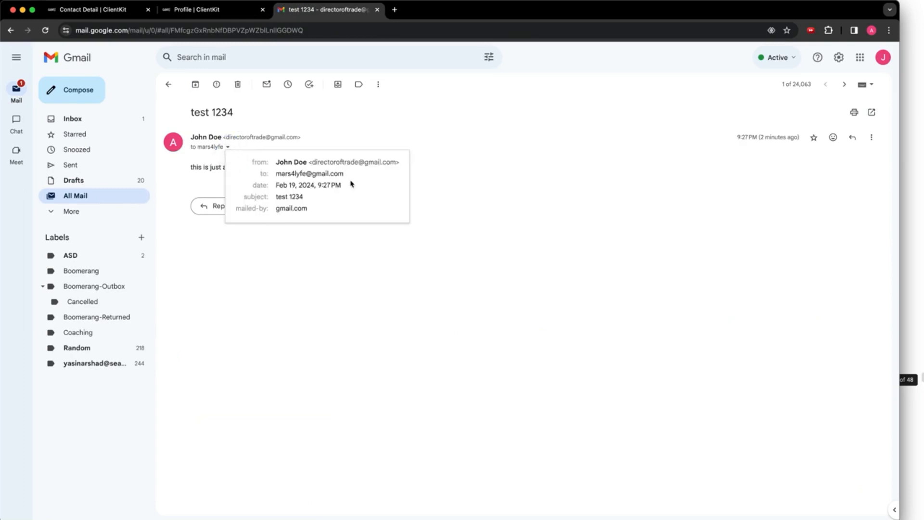
{"action": "left_click", "coordinate": [433, 174]}
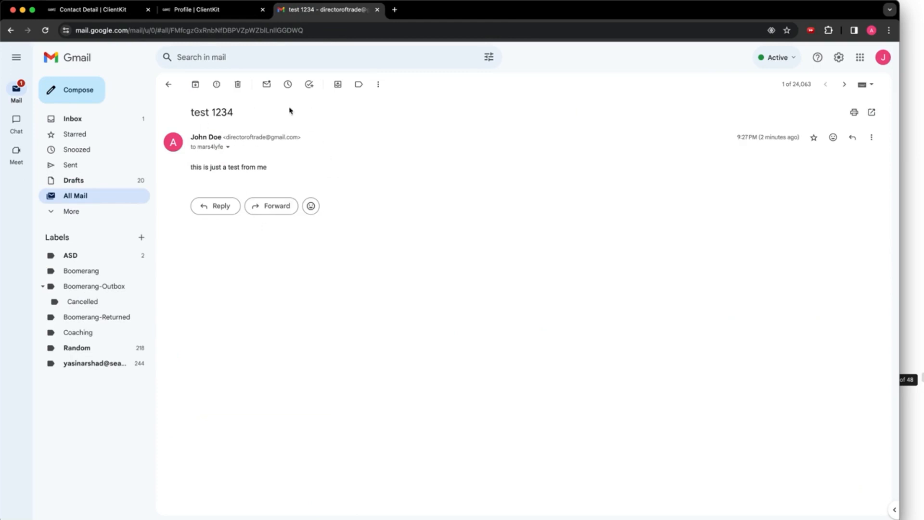
{"action": "left_click_drag", "start_coordinate": [271, 137], "coordinate": [302, 138]}
{"action": "left_click", "coordinate": [285, 145]}
Return to ClientKit, review the contact-page method notes, and point out the contact search
{"action": "left_click", "coordinate": [113, 10]}
{"action": "left_click", "coordinate": [923, 261]}
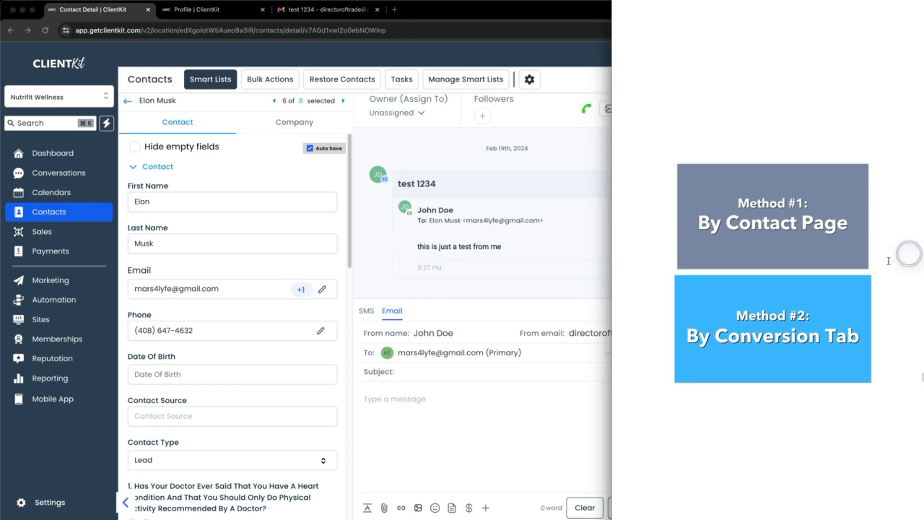
{"action": "scroll", "coordinate": [782, 253], "scroll_direction": "down", "scroll_amount": 10}
{"action": "scroll", "coordinate": [782, 253], "scroll_direction": "down", "scroll_amount": 2}
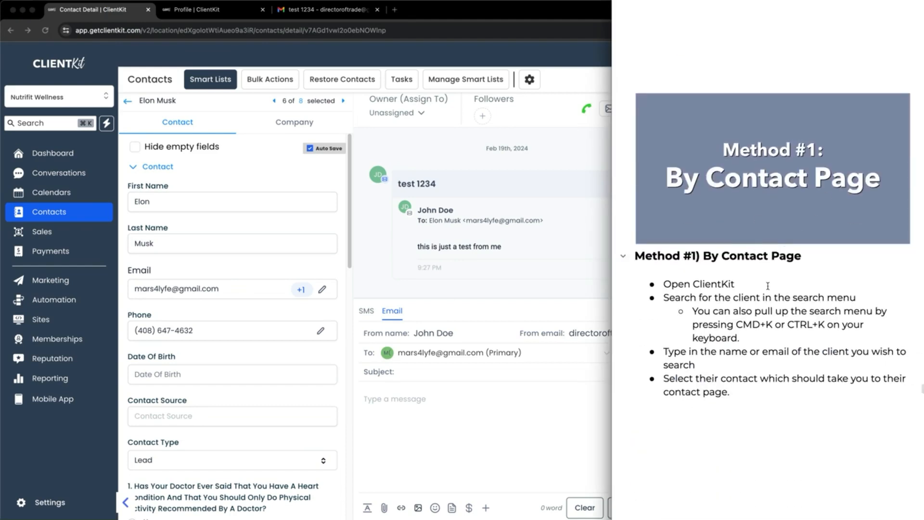
{"action": "left_click", "coordinate": [584, 292]}
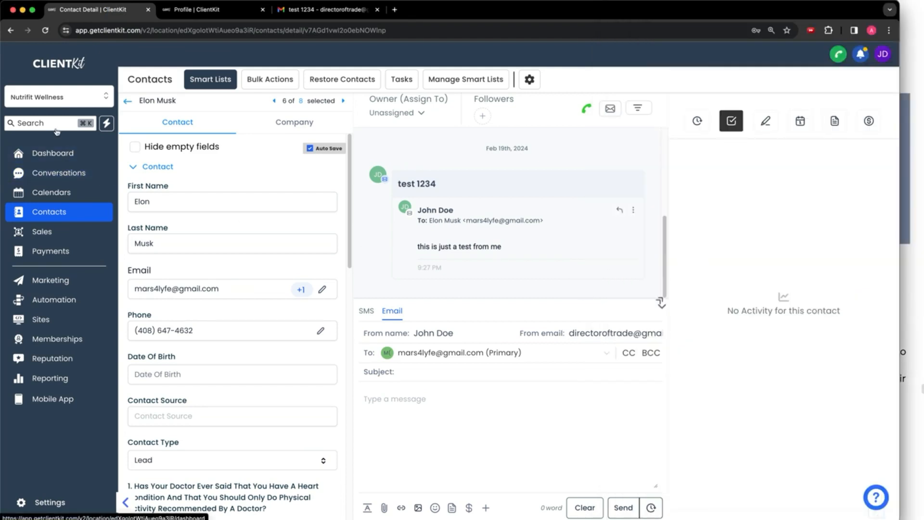
{"action": "mouse_move", "coordinate": [76, 109]}
{"action": "left_mouse_down"}
{"action": "mouse_move", "coordinate": [68, 109]}
{"action": "mouse_move", "coordinate": [105, 131]}
{"action": "mouse_move", "coordinate": [65, 102]}
{"action": "left_mouse_up"}
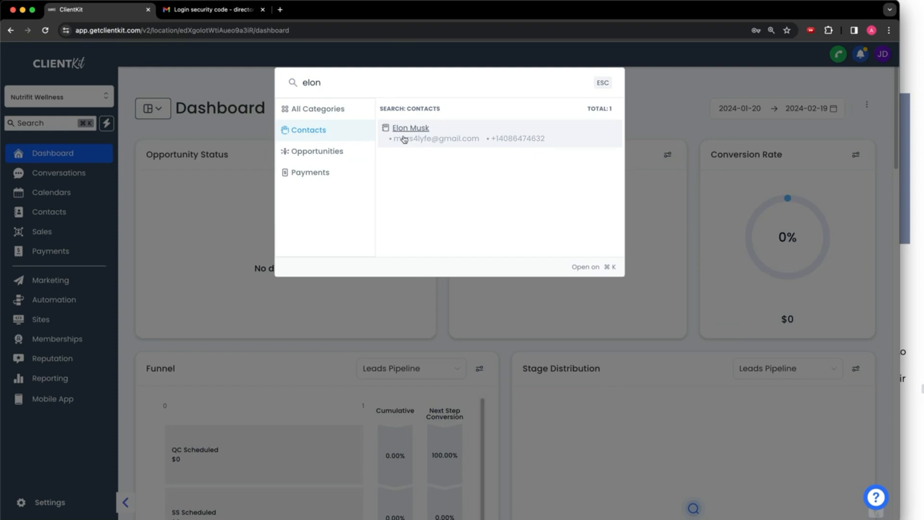
Scroll through the method notes again, then close the contact search to show the Dashboard
{"action": "left_click", "coordinate": [919, 230]}
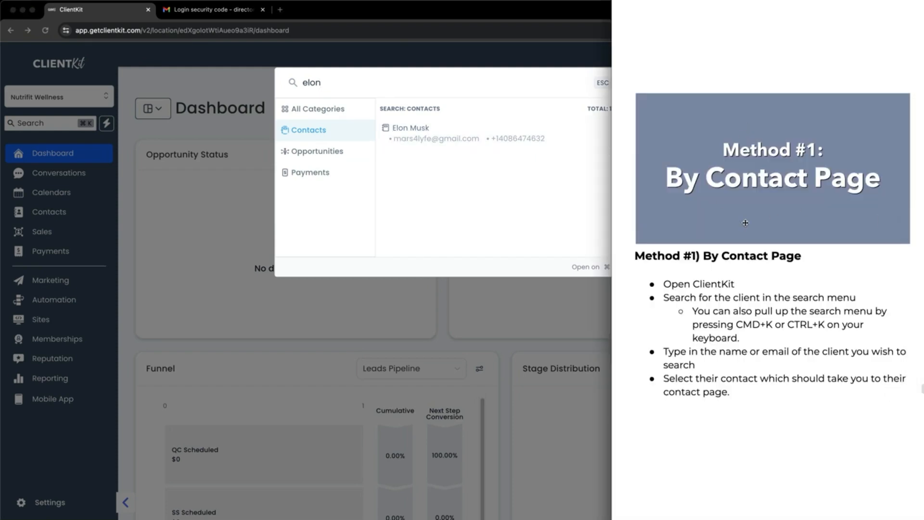
{"action": "scroll", "coordinate": [722, 185], "scroll_direction": "down", "scroll_amount": 10}
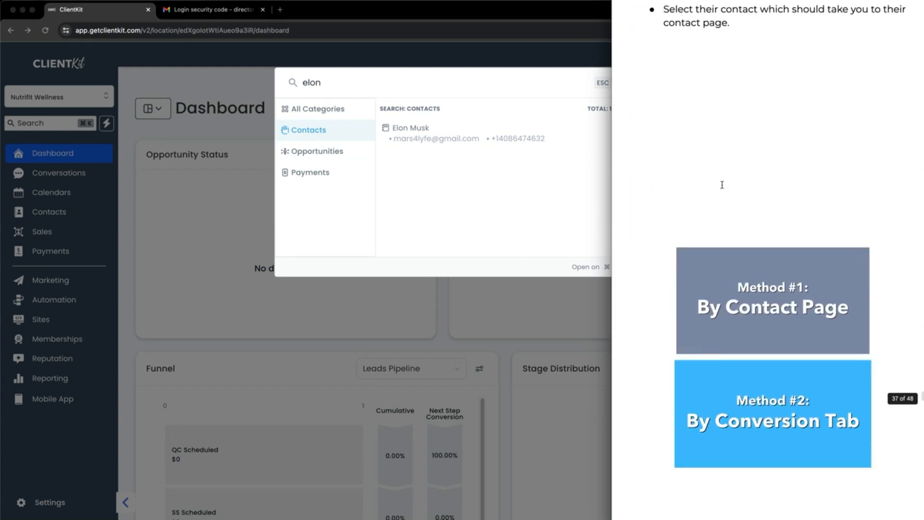
{"action": "scroll", "coordinate": [722, 185], "scroll_direction": "down", "scroll_amount": 5}
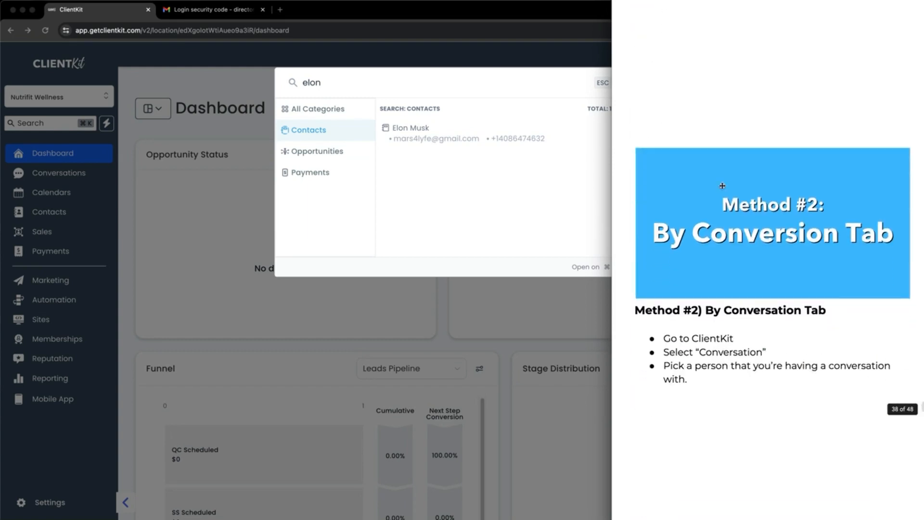
{"action": "left_click", "coordinate": [455, 182]}
{"action": "left_click", "coordinate": [175, 178]}
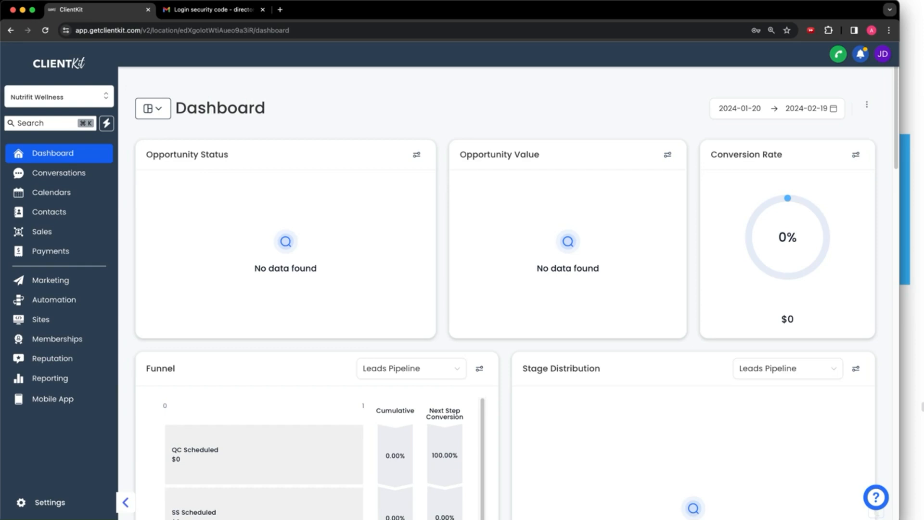
Highlight Conversations in the sidebar and open the Conversations page
{"action": "mouse_move", "coordinate": [72, 176]}
{"action": "left_mouse_down"}
{"action": "mouse_move", "coordinate": [58, 164]}
{"action": "mouse_move", "coordinate": [103, 185]}
{"action": "mouse_move", "coordinate": [96, 166]}
{"action": "left_mouse_up"}
{"action": "left_click_drag", "start_coordinate": [162, 159], "coordinate": [116, 172]}
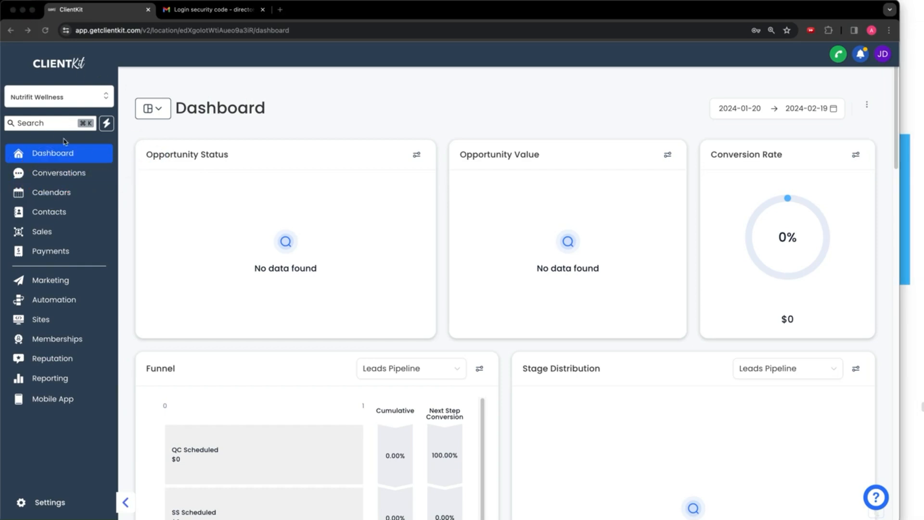
{"action": "left_click", "coordinate": [47, 175]}
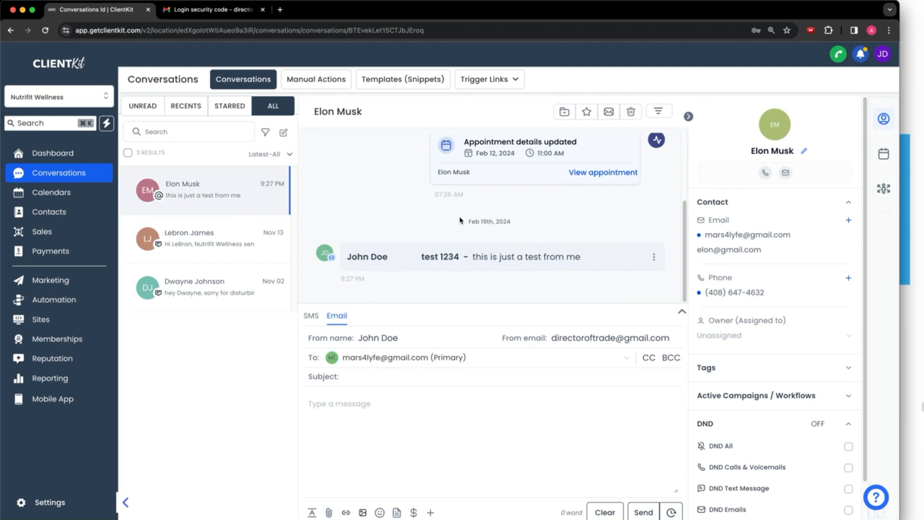
Apply the Email quick filter to the conversation list, then clear it to list all conversations
{"action": "left_click", "coordinate": [265, 132]}
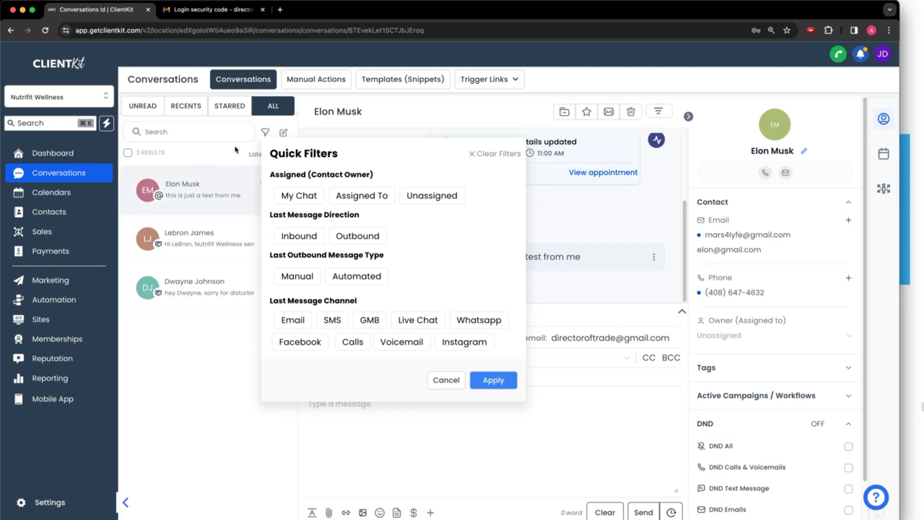
{"action": "left_click", "coordinate": [291, 320]}
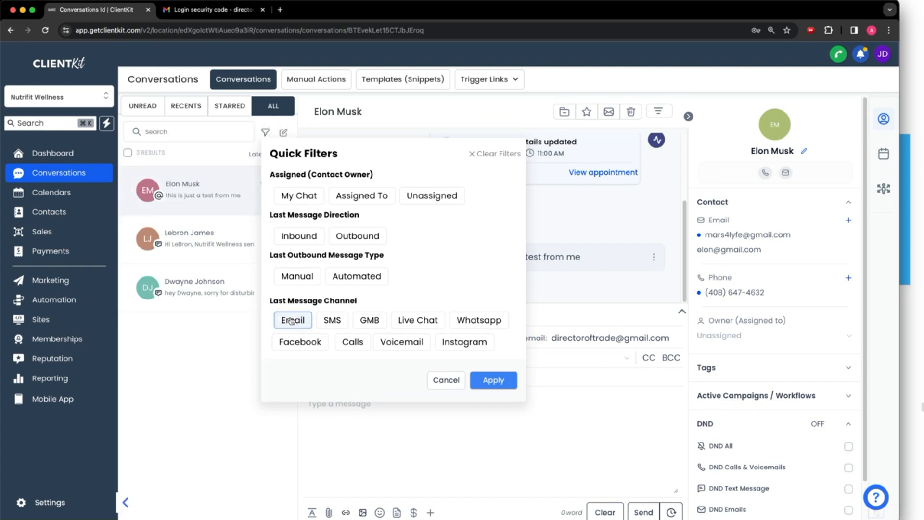
{"action": "left_click", "coordinate": [487, 379]}
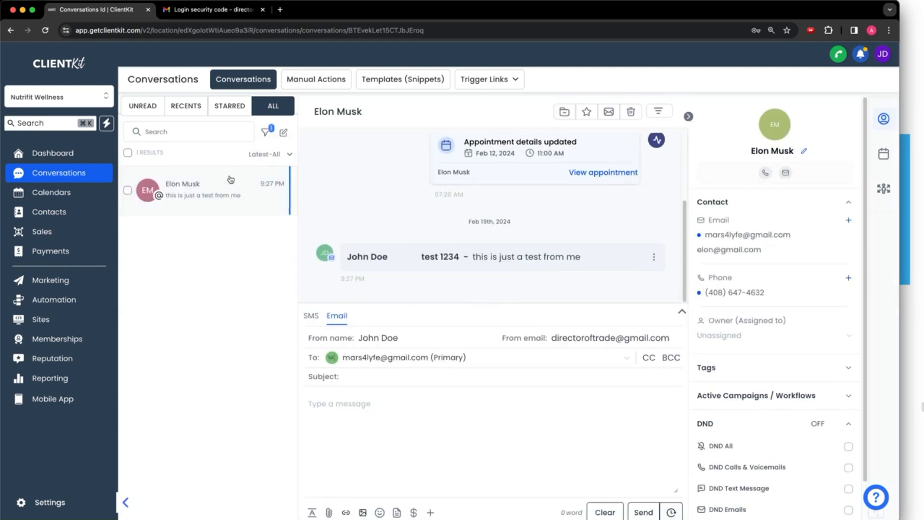
{"action": "left_click", "coordinate": [265, 132]}
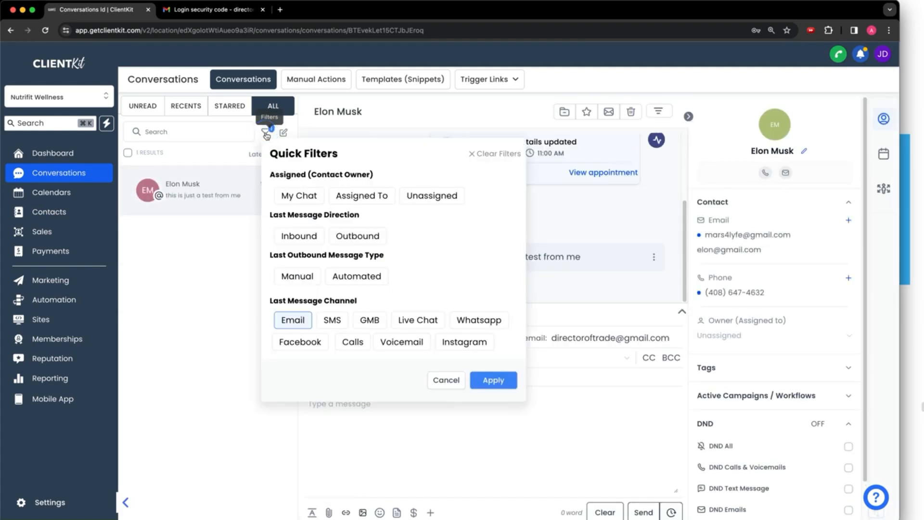
{"action": "left_click", "coordinate": [476, 158]}
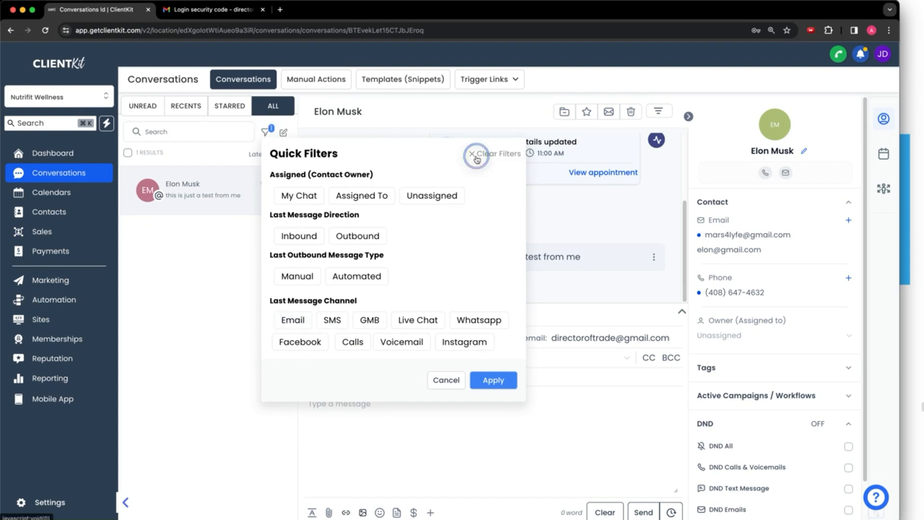
{"action": "left_click", "coordinate": [492, 378]}
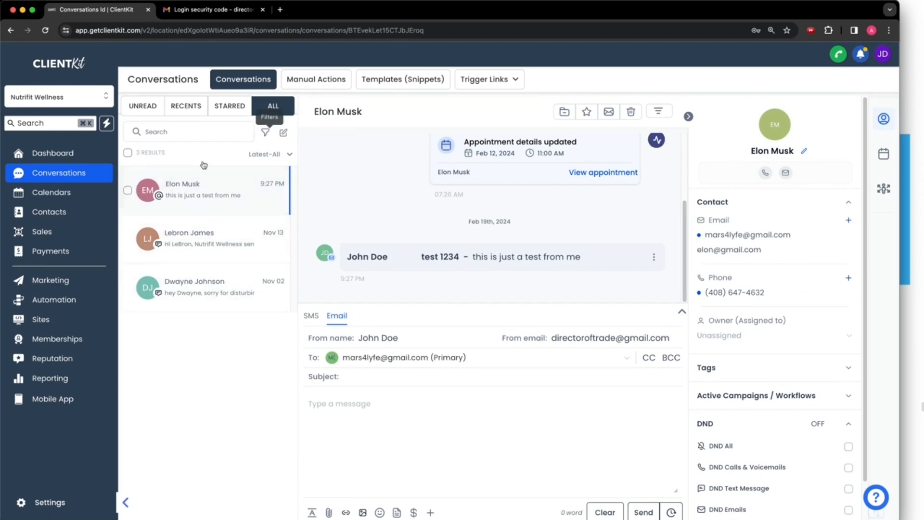
{"action": "scroll", "coordinate": [518, 210], "scroll_direction": "up", "scroll_amount": 3}
{"action": "scroll", "coordinate": [518, 210], "scroll_direction": "down", "scroll_amount": 3}
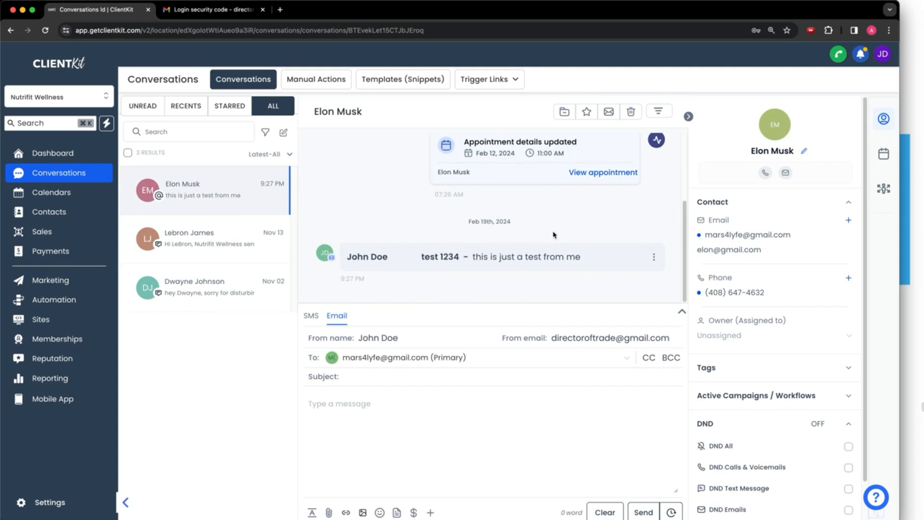
Filter the thread to Email messages, then switch its message-type filter to All
{"action": "left_click", "coordinate": [658, 113]}
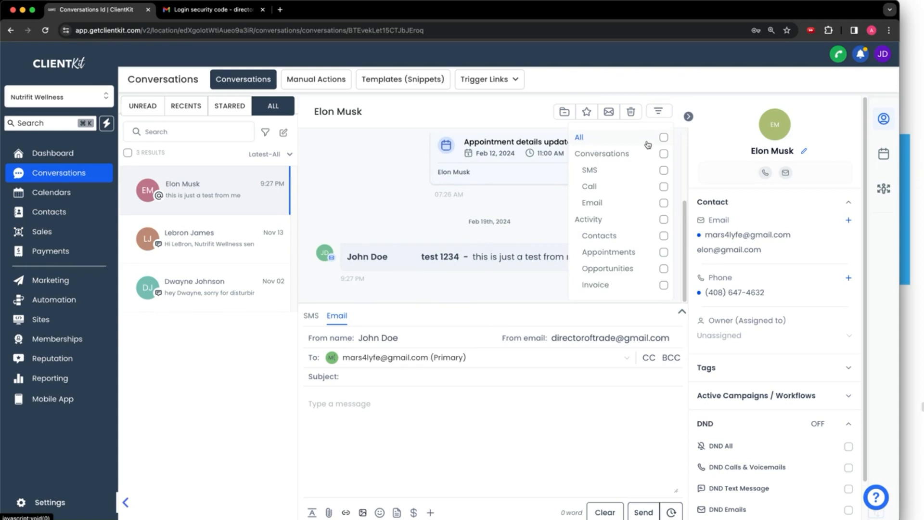
{"action": "left_click", "coordinate": [628, 210]}
{"action": "left_click", "coordinate": [507, 212]}
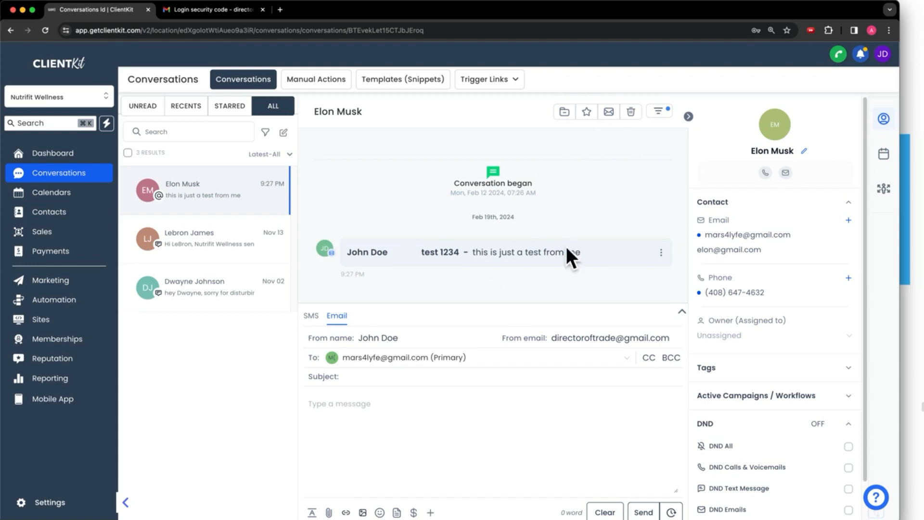
{"action": "left_click", "coordinate": [660, 113]}
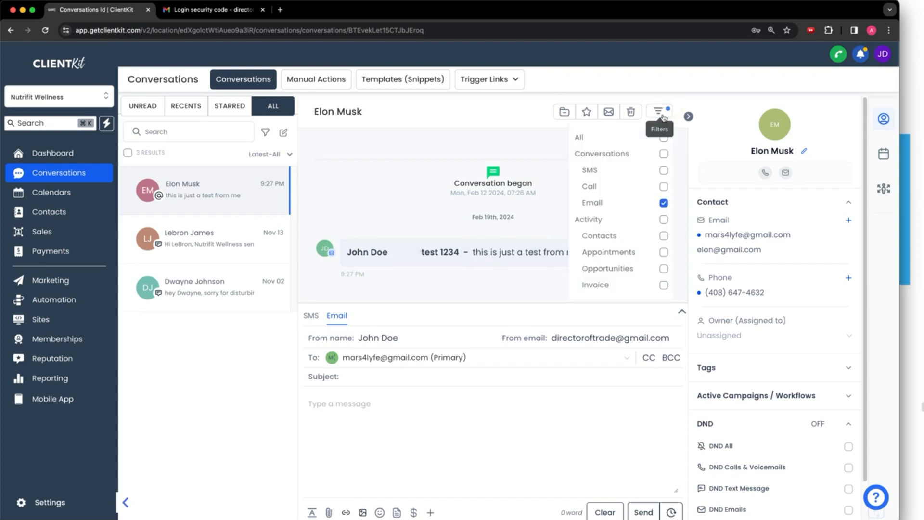
{"action": "left_click", "coordinate": [642, 143]}
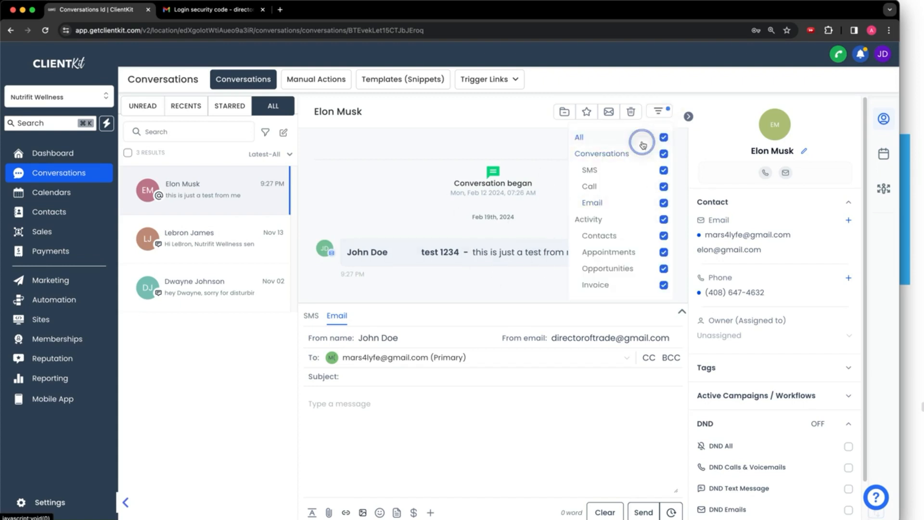
{"action": "left_click", "coordinate": [491, 175]}
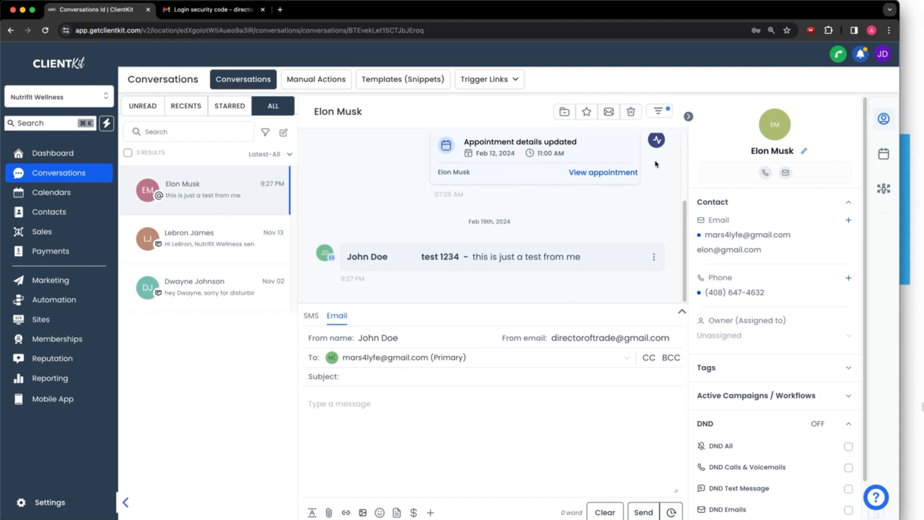
Pick the contact for a new message by searching their name, then close the contact picker
{"action": "left_click", "coordinate": [284, 139]}
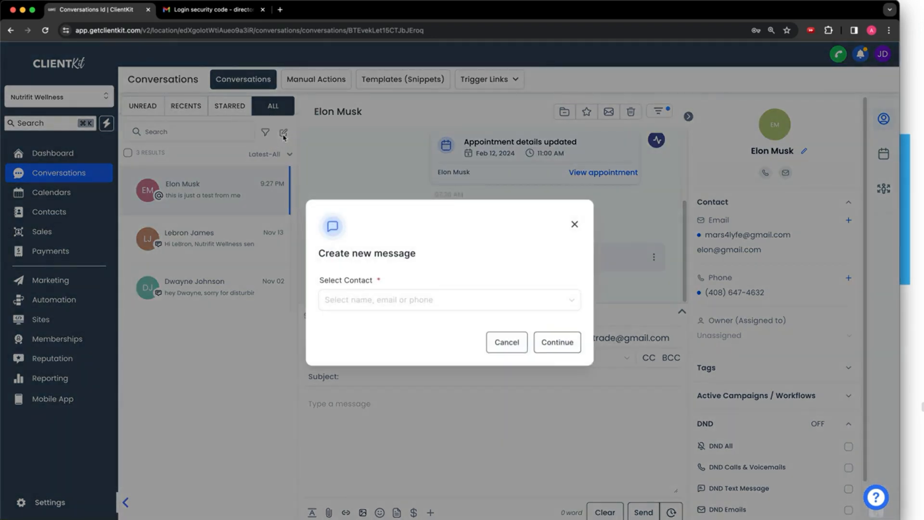
{"action": "left_click", "coordinate": [364, 297]}
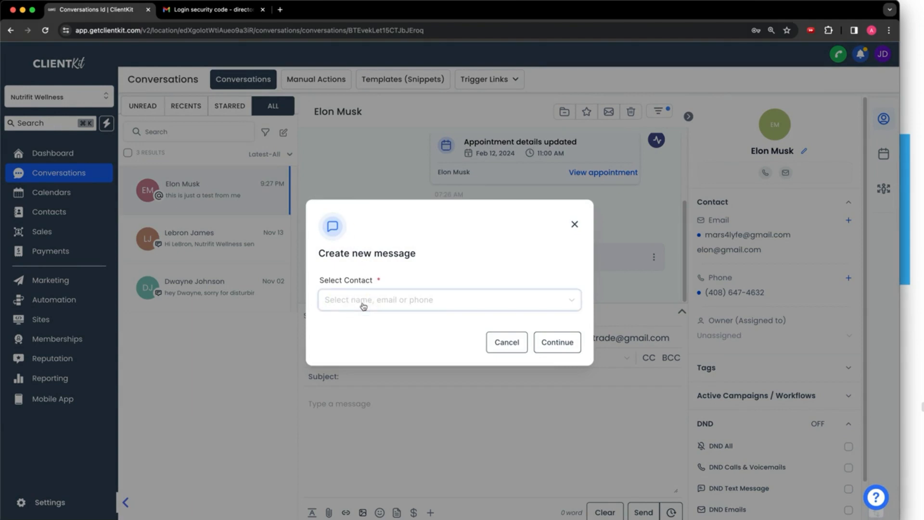
{"action": "type", "text": "elon"}
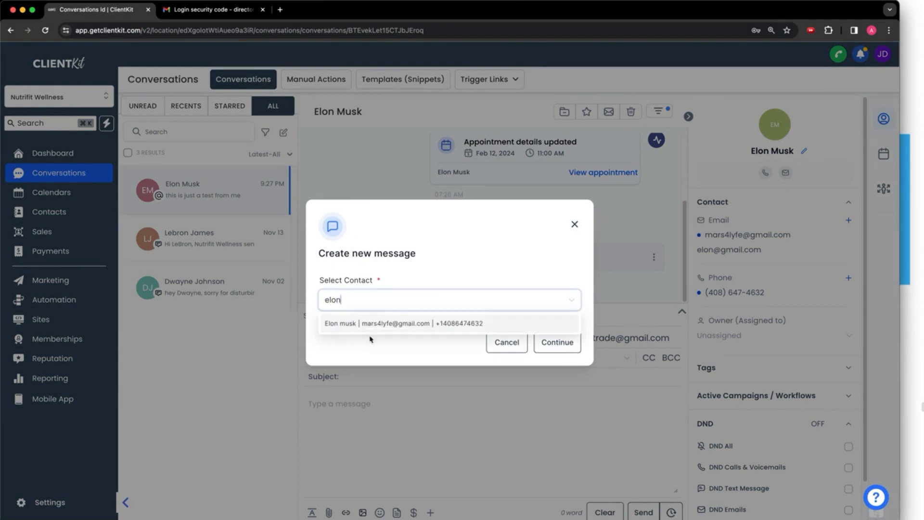
{"action": "left_click", "coordinate": [370, 327]}
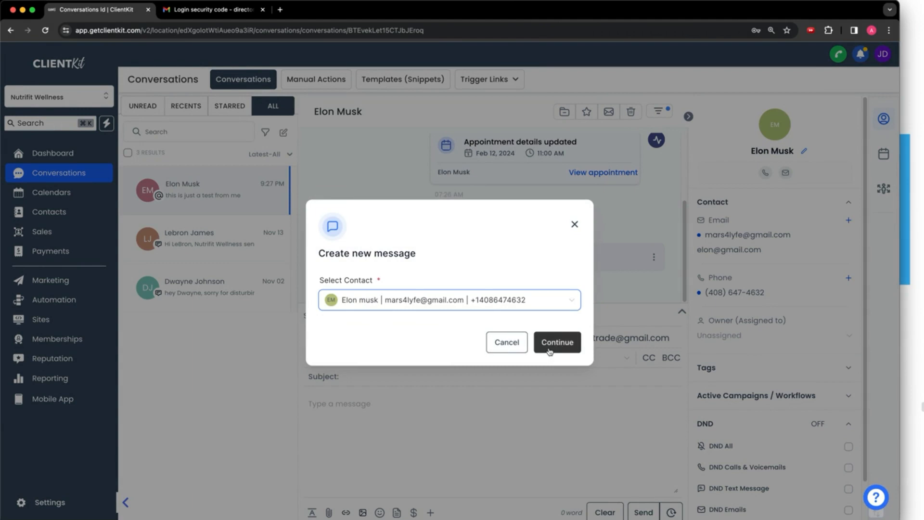
{"action": "left_click", "coordinate": [575, 229]}
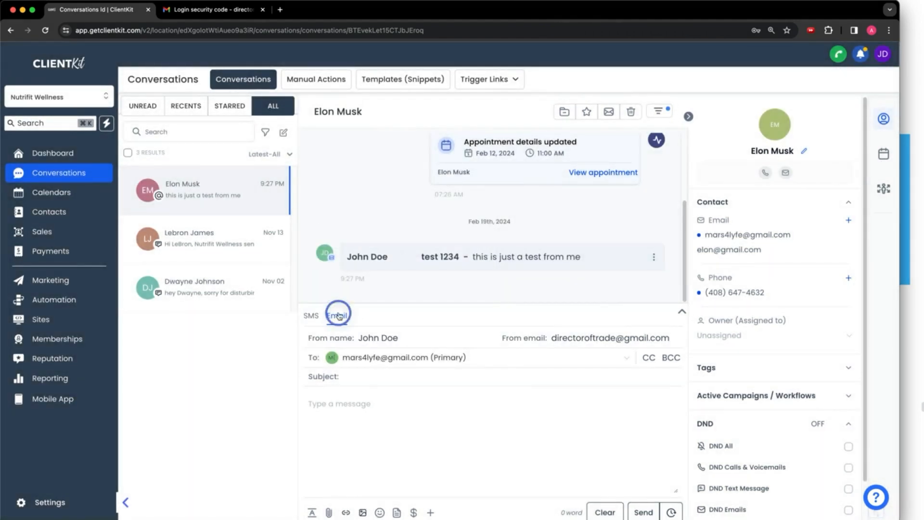
Enter subject 'this is a test from the conversations tab' and body 'test from convo tab', then send
{"action": "left_click", "coordinate": [344, 377]}
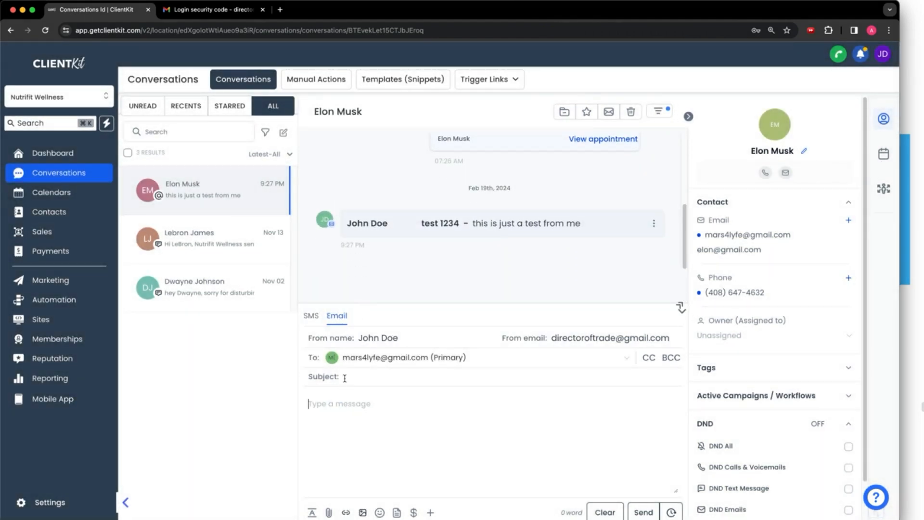
{"action": "type", "text": "this is a test from the conversatio"}
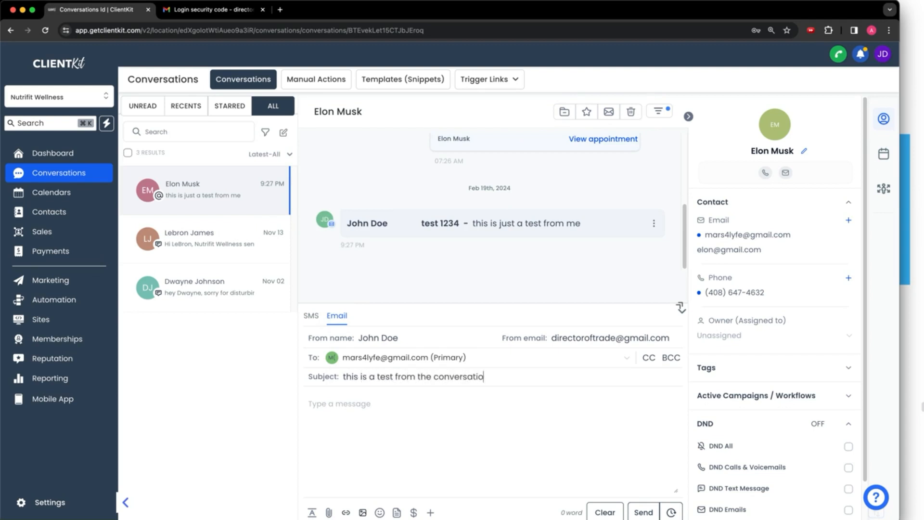
{"action": "type", "text": "ns tabtest from"}
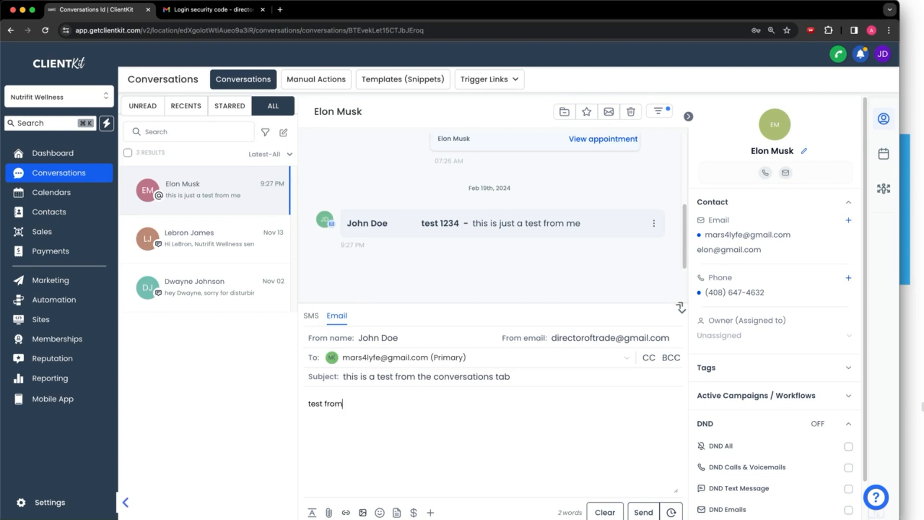
{"action": "type", "text": " convo tab"}
{"action": "left_click_drag", "start_coordinate": [593, 337], "coordinate": [632, 336]}
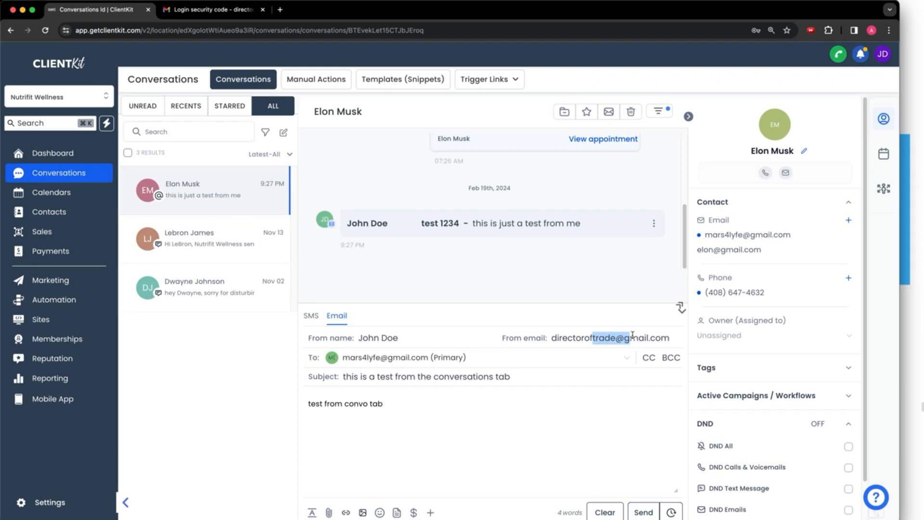
{"action": "left_click", "coordinate": [656, 511]}
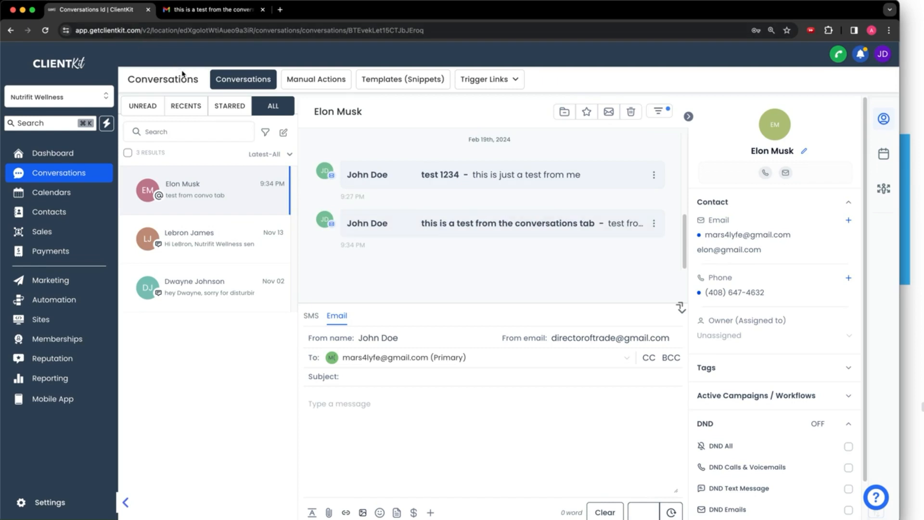
{"action": "left_click", "coordinate": [187, 10]}
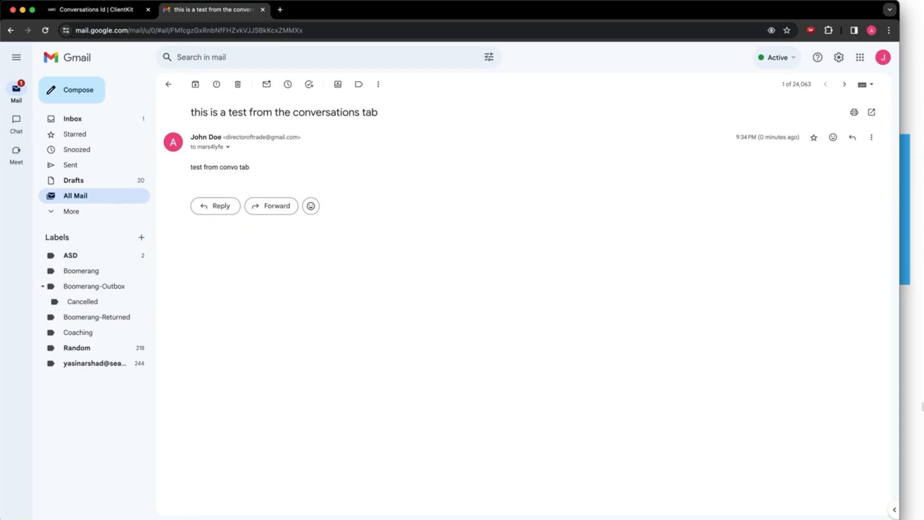
{"action": "key", "text": "ctrl+a"}
{"action": "mouse_move", "coordinate": [76, 187]}
{"action": "left_mouse_down"}
{"action": "mouse_move", "coordinate": [57, 206]}
{"action": "mouse_move", "coordinate": [69, 190]}
{"action": "left_mouse_up"}
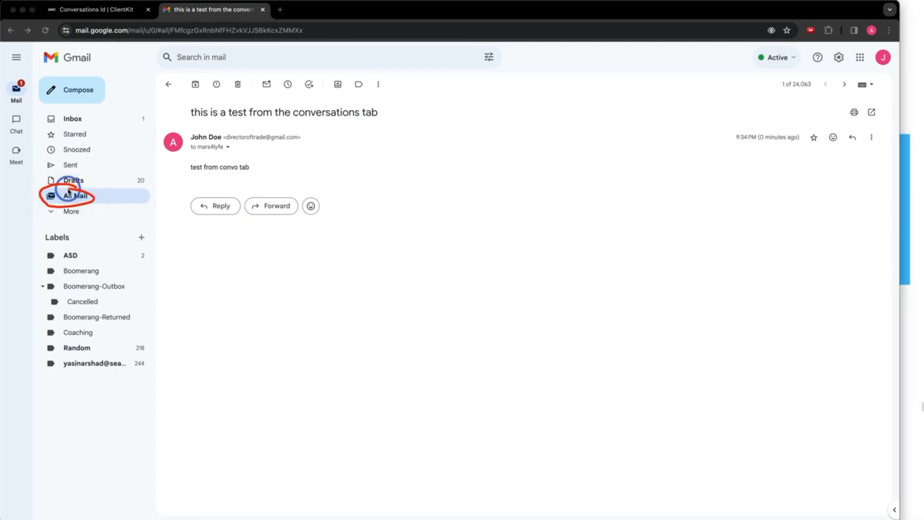
{"action": "left_click_drag", "start_coordinate": [195, 121], "coordinate": [397, 124]}
{"action": "mouse_move", "coordinate": [243, 158]}
{"action": "left_mouse_down"}
{"action": "mouse_move", "coordinate": [190, 159]}
{"action": "mouse_move", "coordinate": [235, 179]}
{"action": "left_mouse_up"}
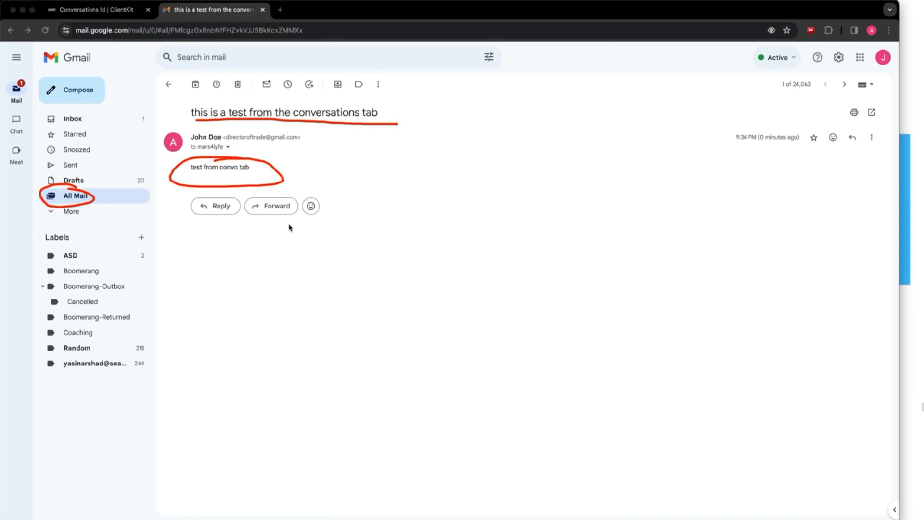
{"action": "key", "text": "Escape"}
{"action": "left_click", "coordinate": [90, 7]}
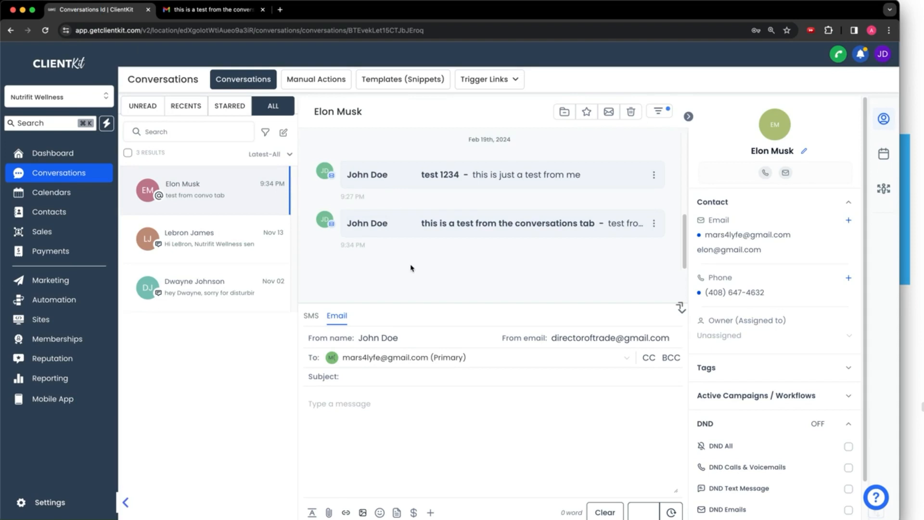
Bring the course notes forward and scroll to the 'How Do I Send Bulk Emails' slide
{"action": "left_click", "coordinate": [536, 290]}
{"action": "left_click", "coordinate": [905, 326]}
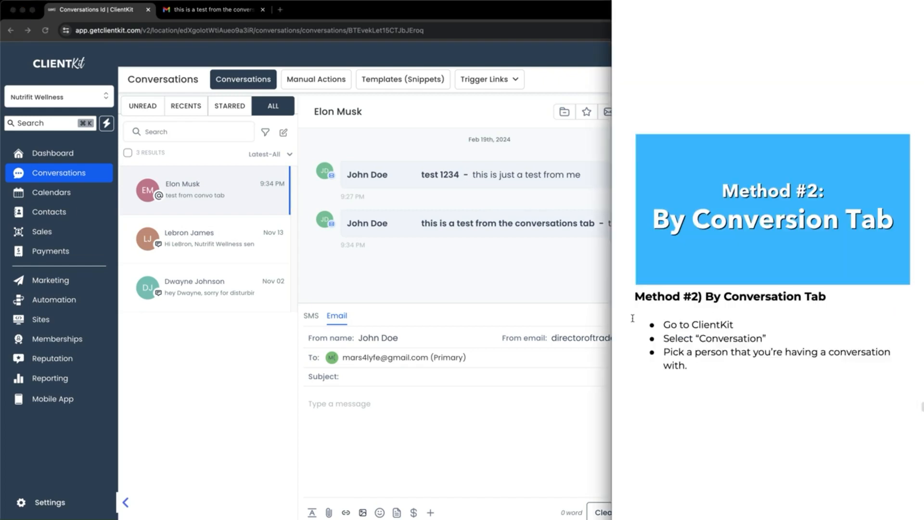
{"action": "scroll", "coordinate": [645, 315], "scroll_direction": "down", "scroll_amount": 10}
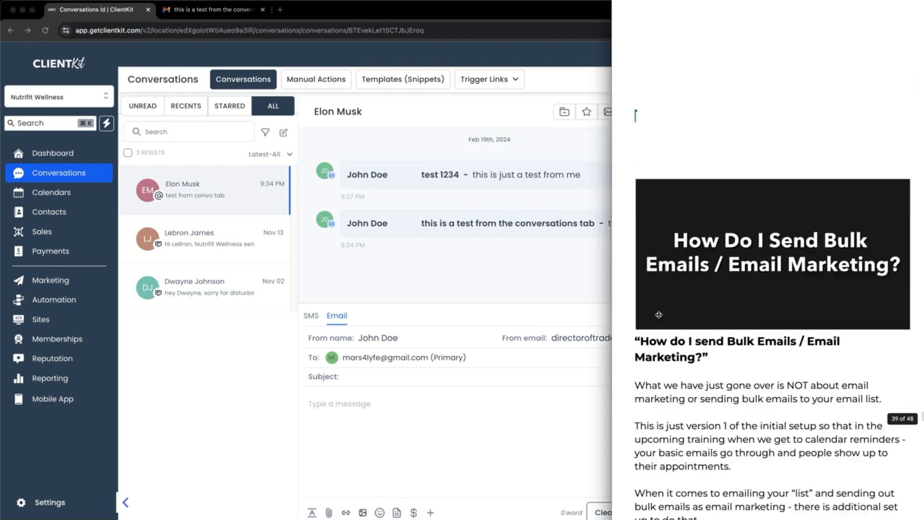
{"action": "scroll", "coordinate": [658, 315], "scroll_direction": "down", "scroll_amount": 3}
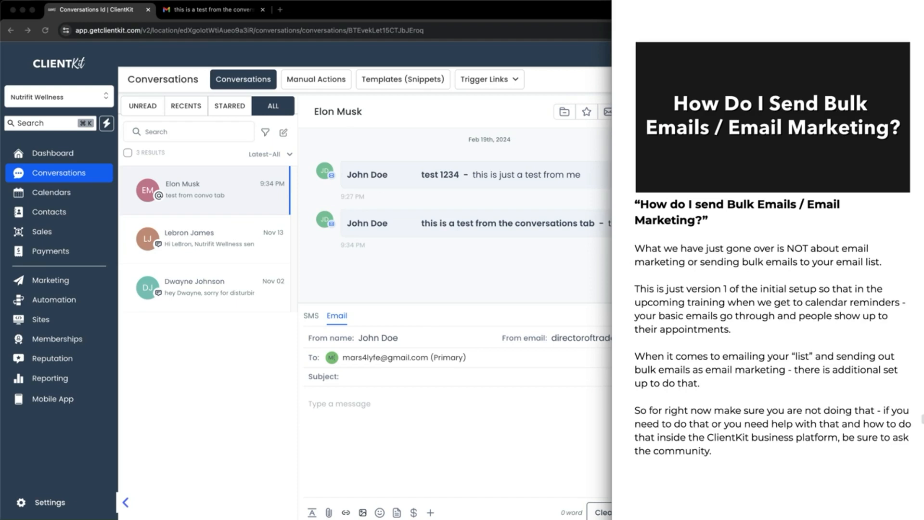
Highlight several lines of text on the bulk emails / email marketing slide
{"action": "left_click_drag", "start_coordinate": [736, 299], "coordinate": [840, 298]}
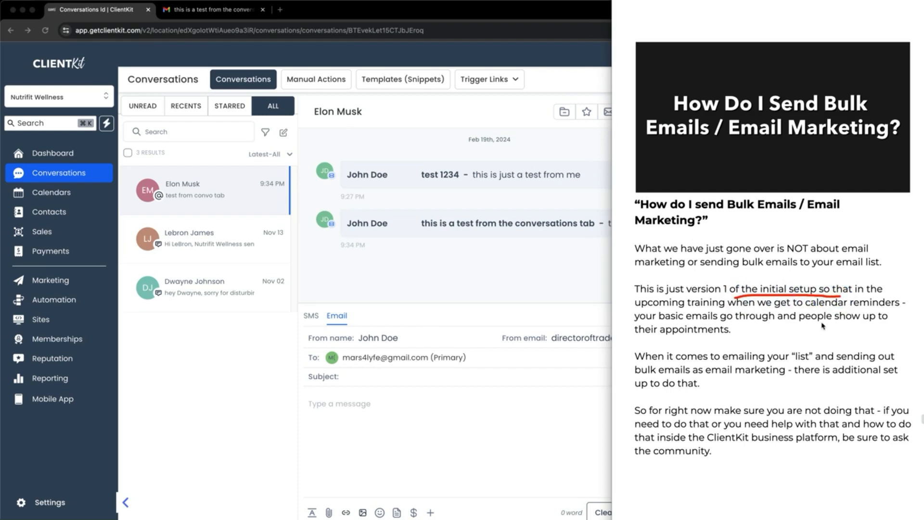
{"action": "left_click_drag", "start_coordinate": [815, 307], "coordinate": [895, 312]}
{"action": "left_click_drag", "start_coordinate": [687, 323], "coordinate": [742, 324]}
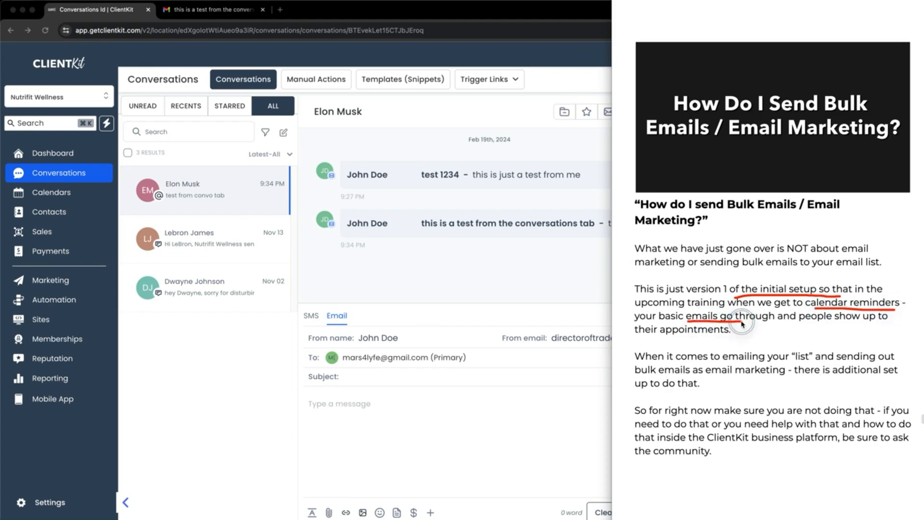
{"action": "mouse_move", "coordinate": [812, 356]}
{"action": "left_mouse_down"}
{"action": "mouse_move", "coordinate": [775, 361]}
{"action": "mouse_move", "coordinate": [823, 368]}
{"action": "mouse_move", "coordinate": [802, 351]}
{"action": "left_mouse_up"}
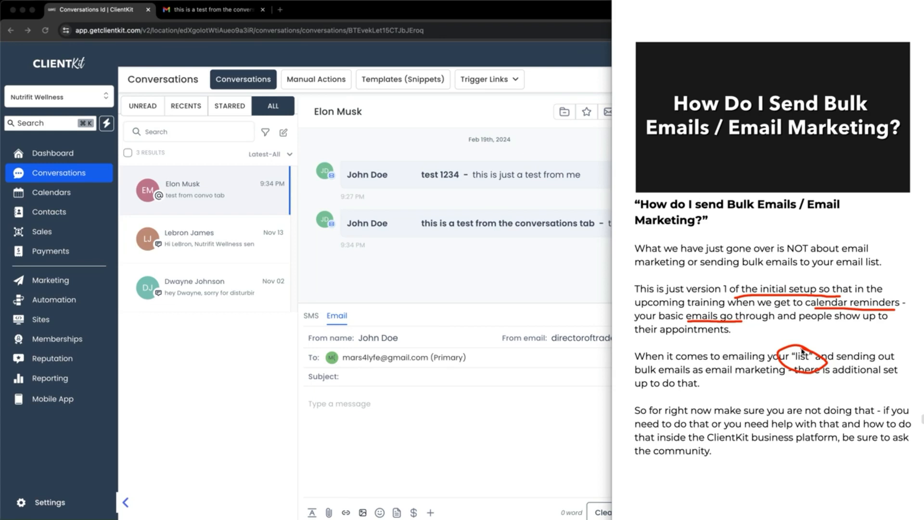
{"action": "left_click_drag", "start_coordinate": [658, 378], "coordinate": [728, 381]}
{"action": "left_click", "coordinate": [9, 5]}
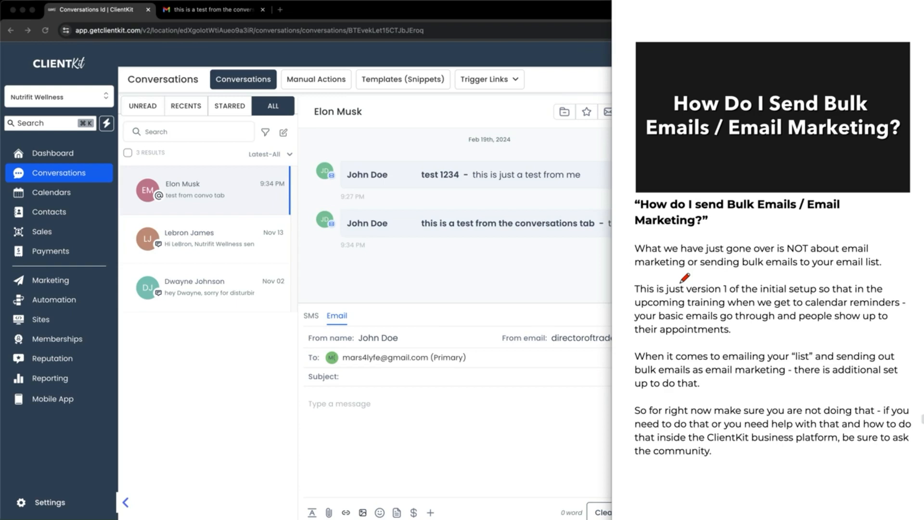
{"action": "mouse_move", "coordinate": [568, 318]}
{"action": "left_mouse_down"}
{"action": "mouse_move", "coordinate": [564, 358]}
{"action": "mouse_move", "coordinate": [542, 304]}
{"action": "left_mouse_up"}
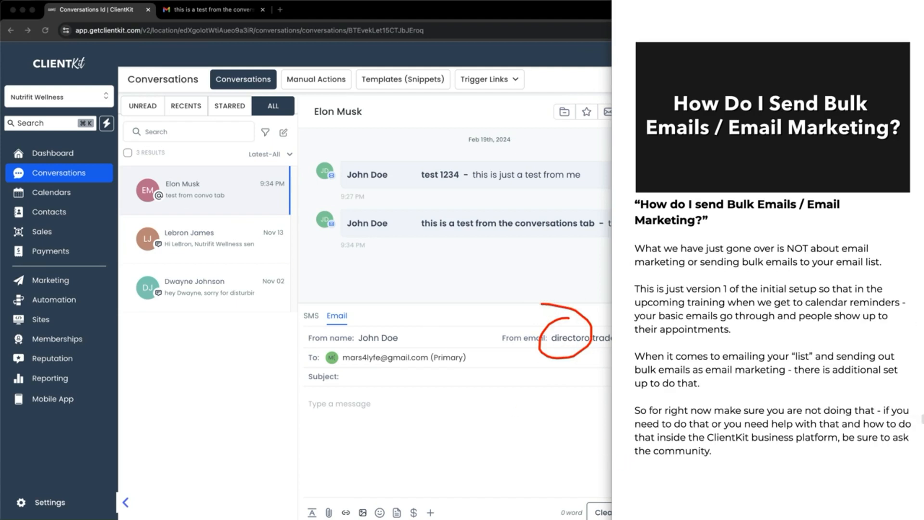
{"action": "scroll", "coordinate": [686, 372], "scroll_direction": "down", "scroll_amount": 6}
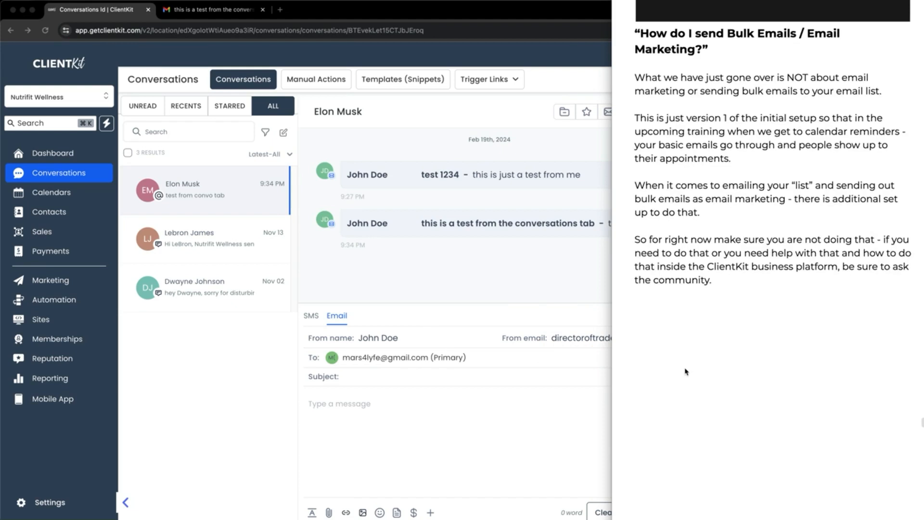
{"action": "scroll", "coordinate": [686, 372], "scroll_direction": "down", "scroll_amount": 5}
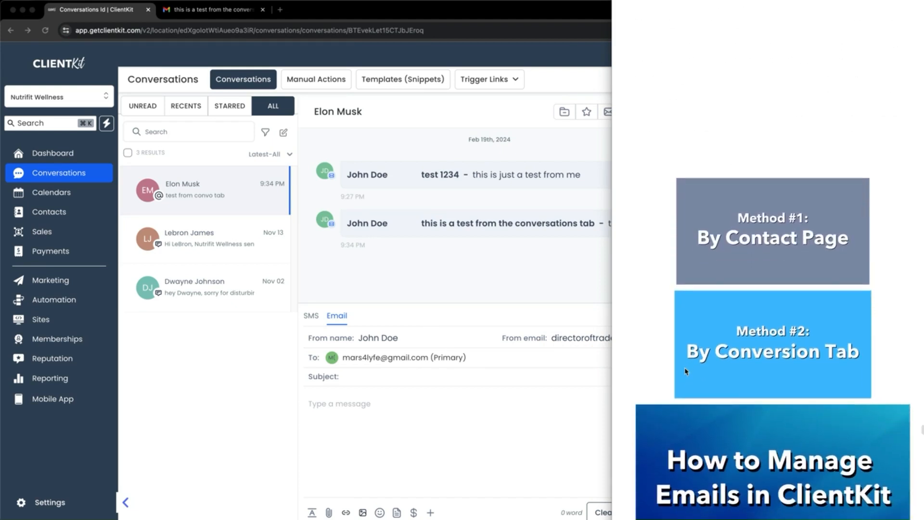
{"action": "scroll", "coordinate": [686, 371], "scroll_direction": "down", "scroll_amount": 1}
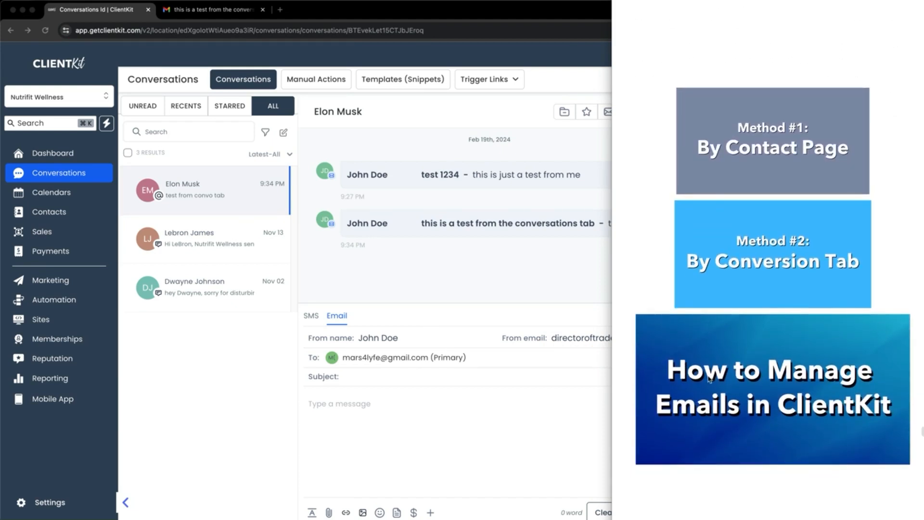
{"action": "scroll", "coordinate": [709, 393], "scroll_direction": "down", "scroll_amount": 1}
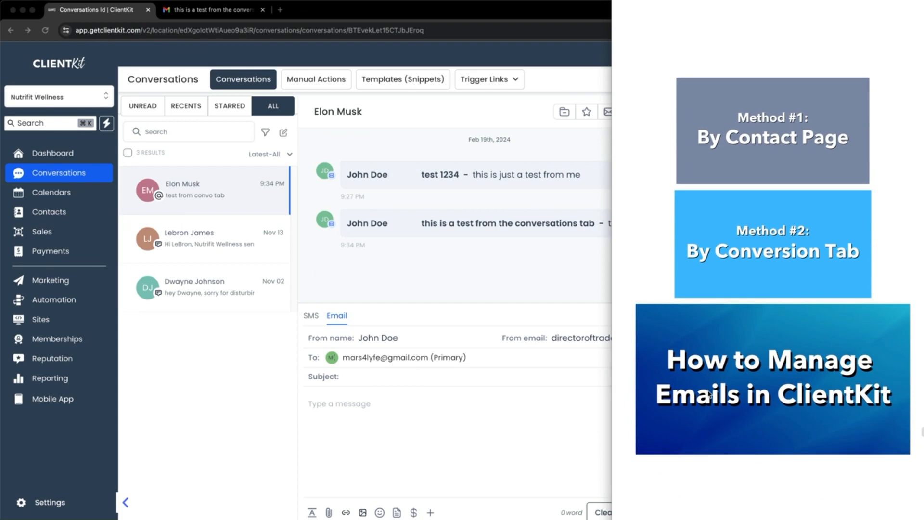